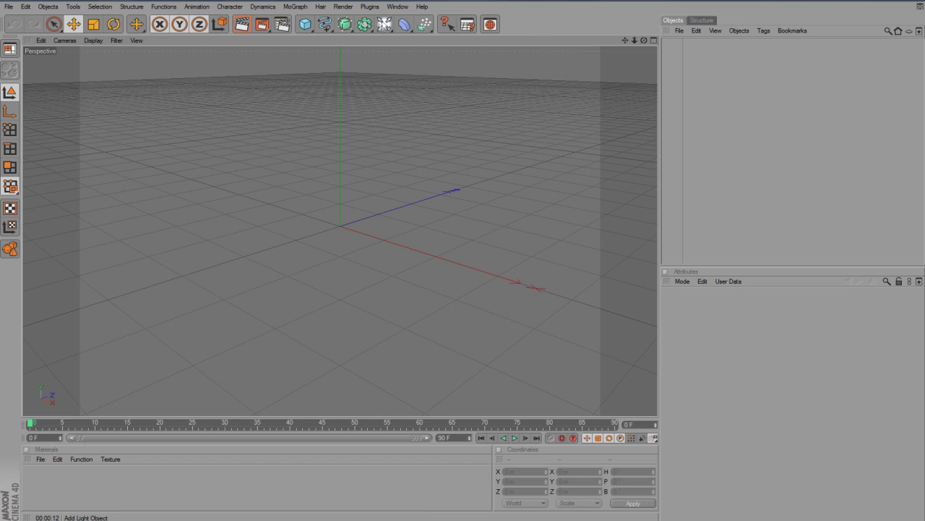
Add a Floor object and then a Sky object from the environment palette, deselecting each.
left_click(385, 23)
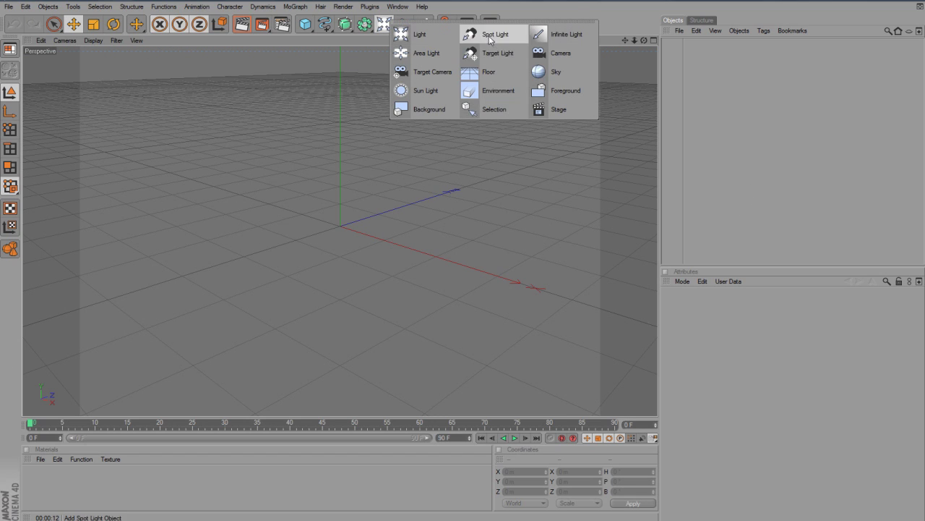
left_click(477, 73)
left_click(738, 170)
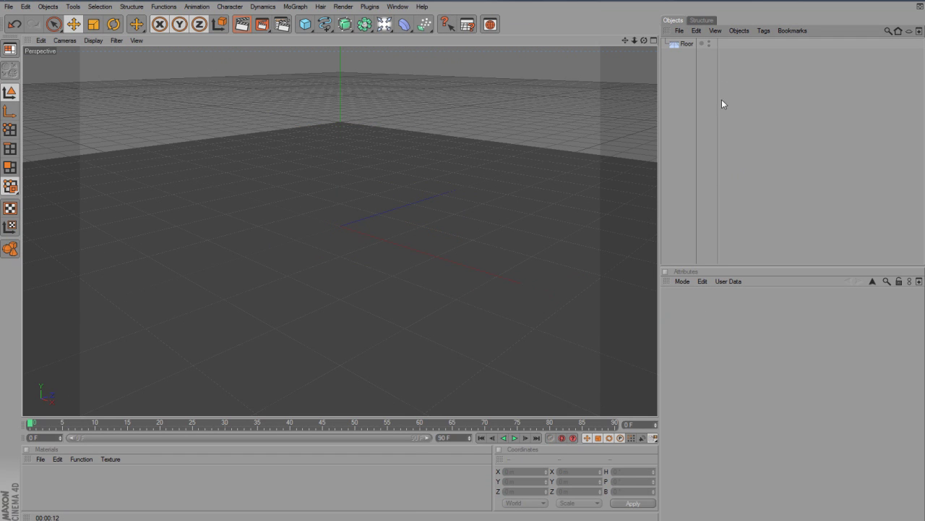
left_click(385, 24)
left_click(559, 67)
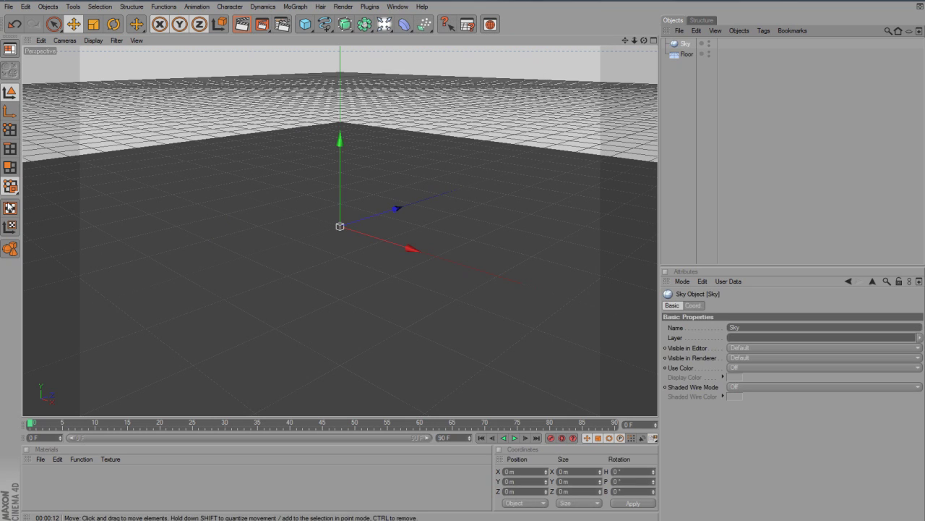
left_click(728, 181)
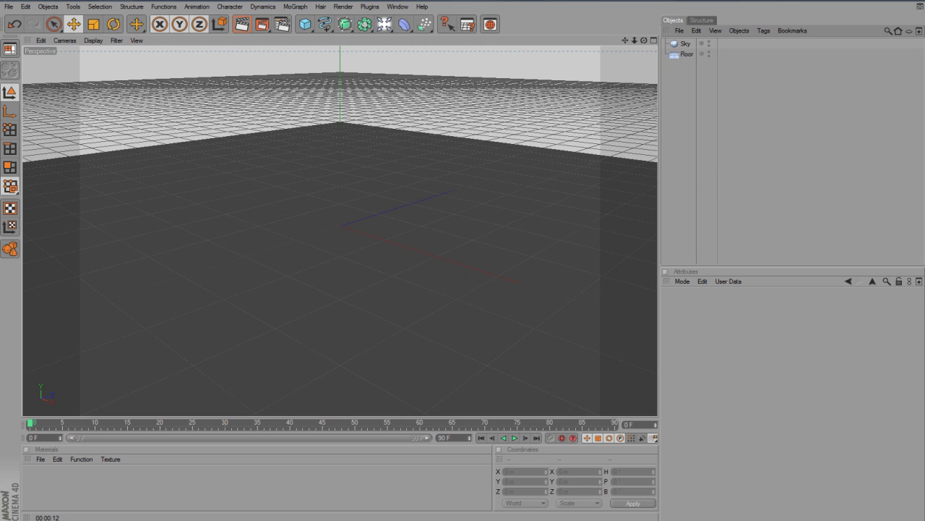
Add a MoGraph Text object and change its text to TUTORIAL.
left_click(295, 7)
left_click(312, 105)
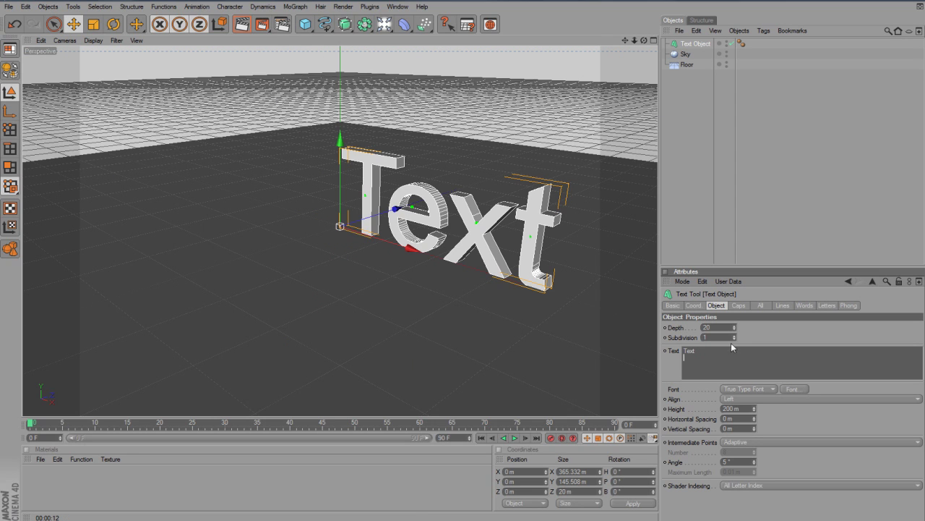
left_click_drag(731, 350, 650, 351)
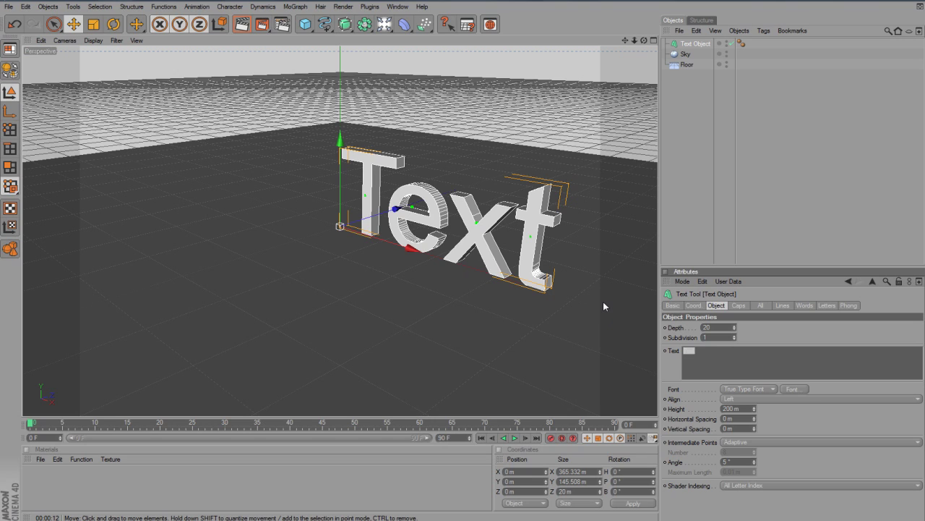
type("TUTORISL")
key("BackSpace")
key("BackSpace")
type("AL")
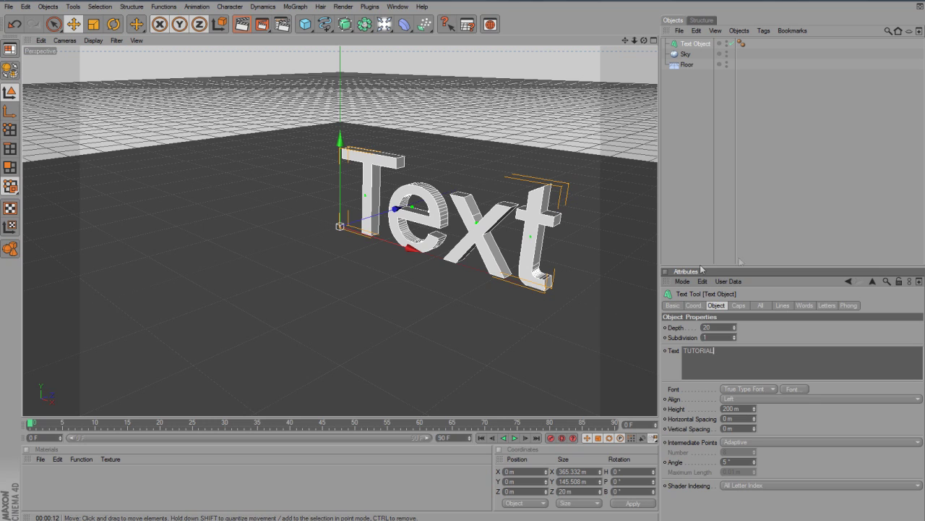
Set the text font to bold NeoSans and the extrusion depth to 100.
left_click(795, 389)
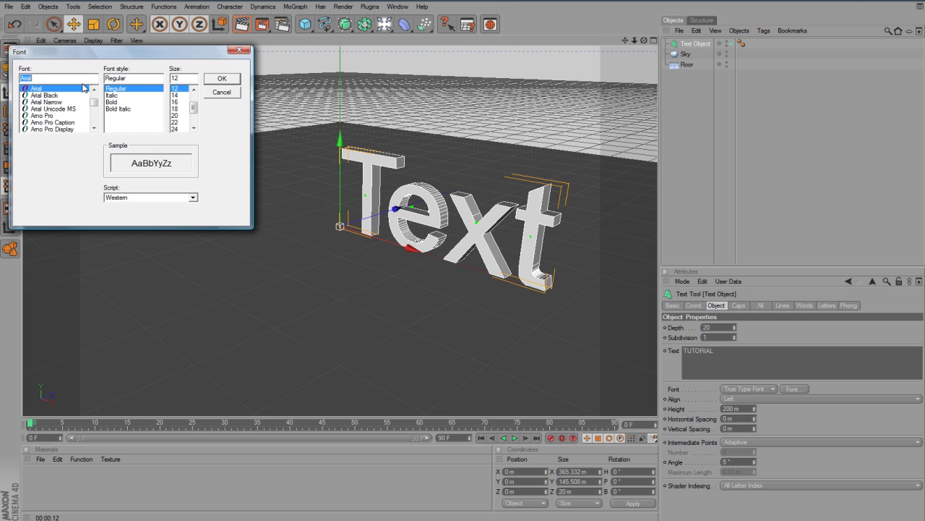
scroll(82, 88, "down", 15)
left_click(76, 96)
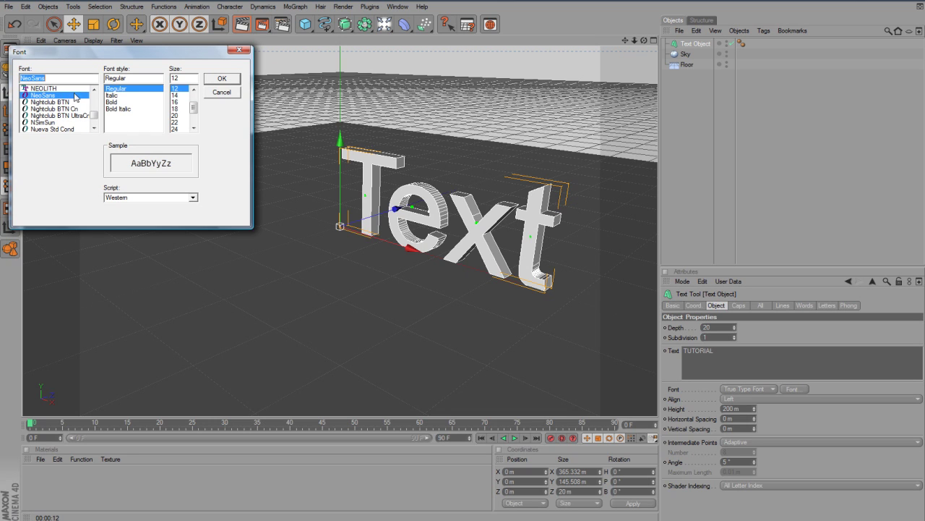
left_click(114, 112)
left_click(221, 78)
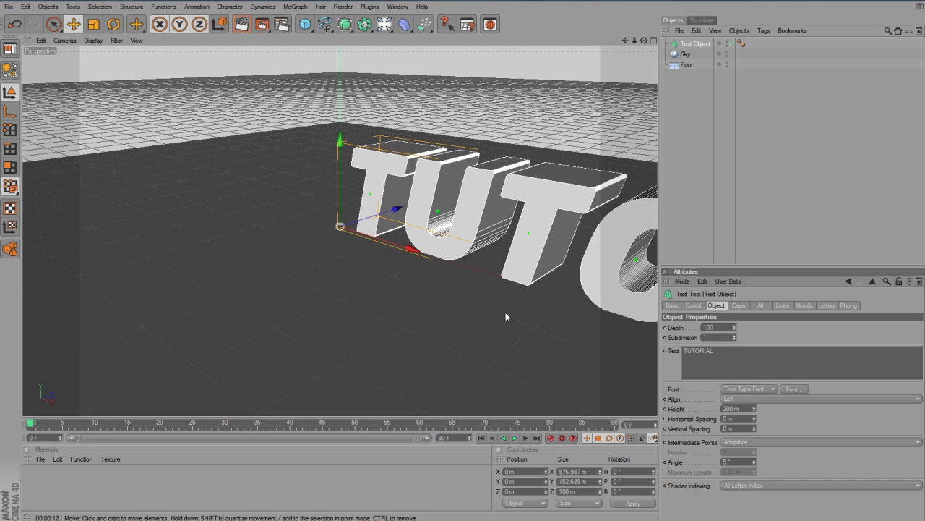
key("Return")
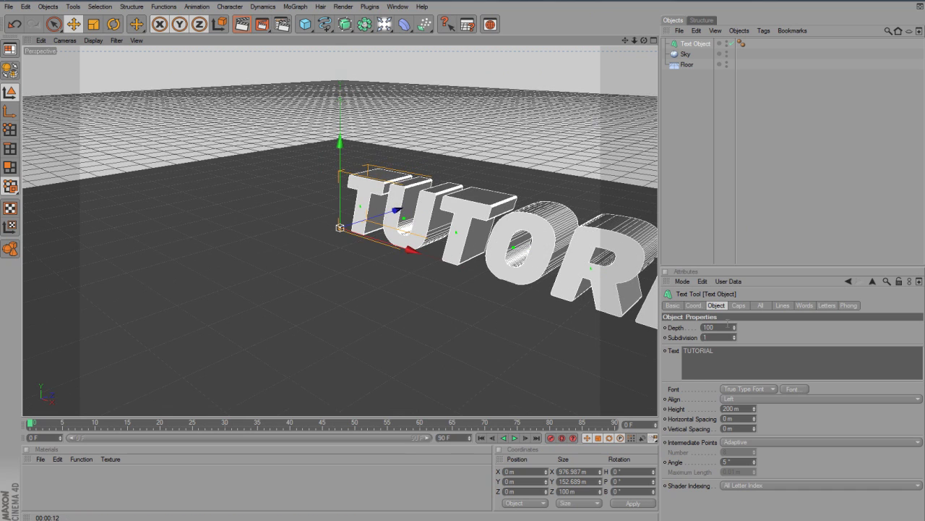
Give the text Fillet Caps at start and end with a 3 m radius.
left_click(738, 305)
left_click(744, 329)
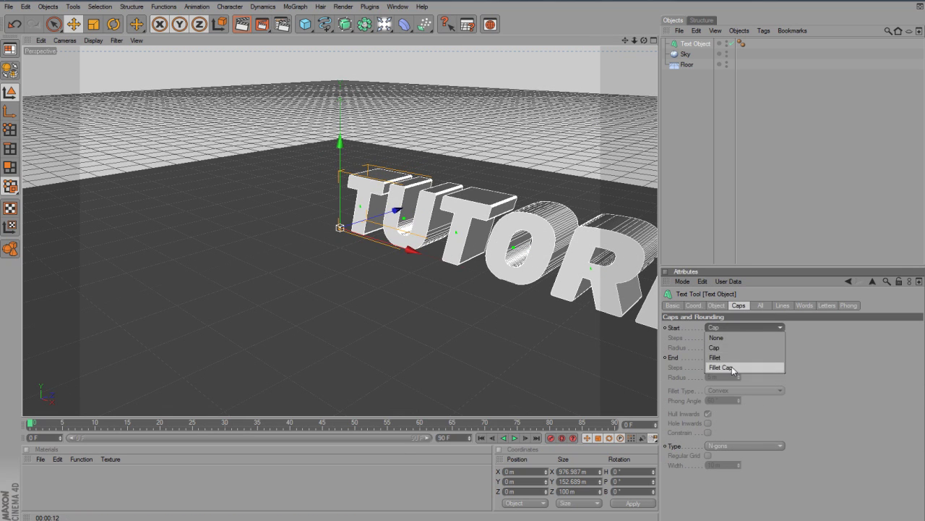
left_click(723, 366)
left_click(732, 356)
left_click(726, 397)
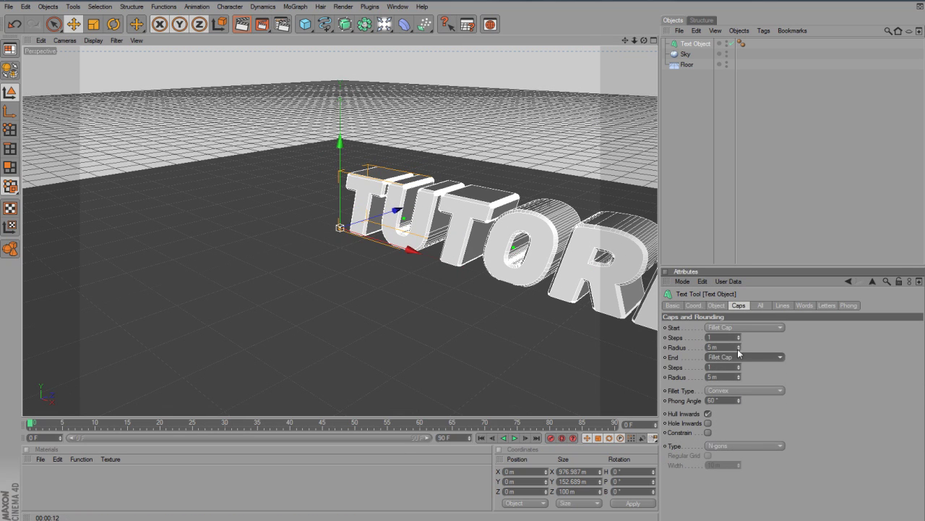
left_click_drag(738, 348, 739, 378)
Move the TUTORIAL text left along X to −189.673 m.
left_click(734, 237)
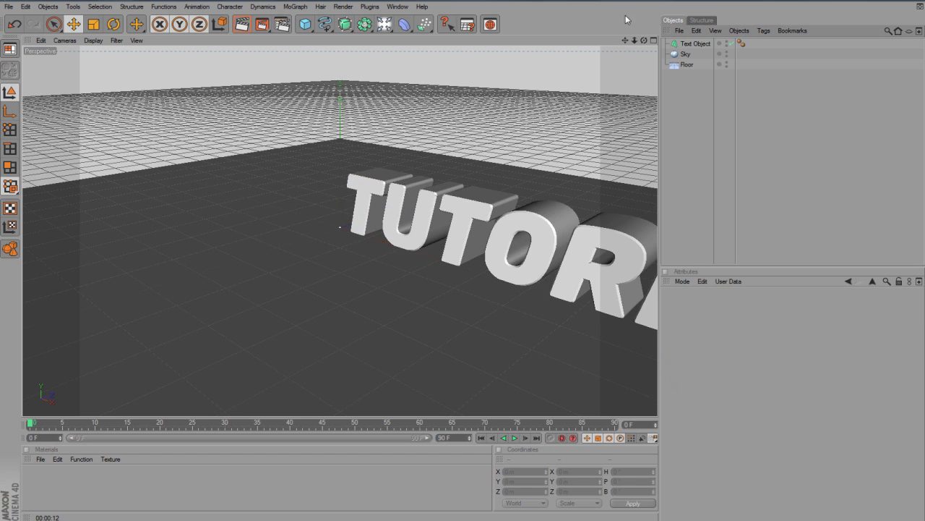
left_click_drag(645, 40, 585, 69)
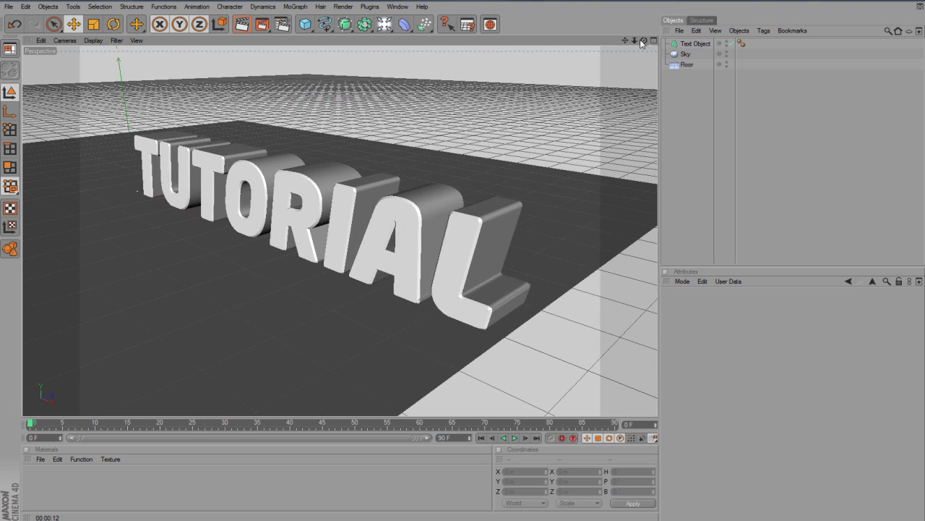
left_click(418, 292)
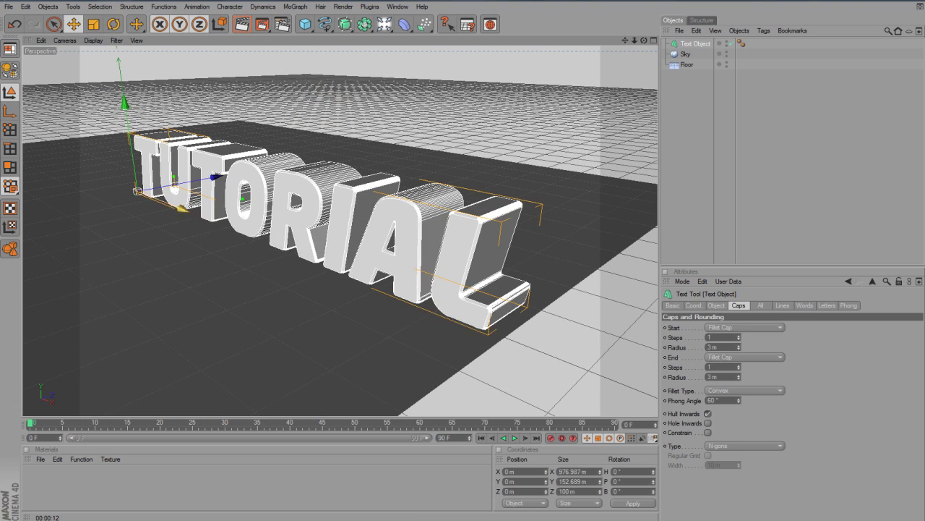
left_click_drag(180, 209, 147, 194)
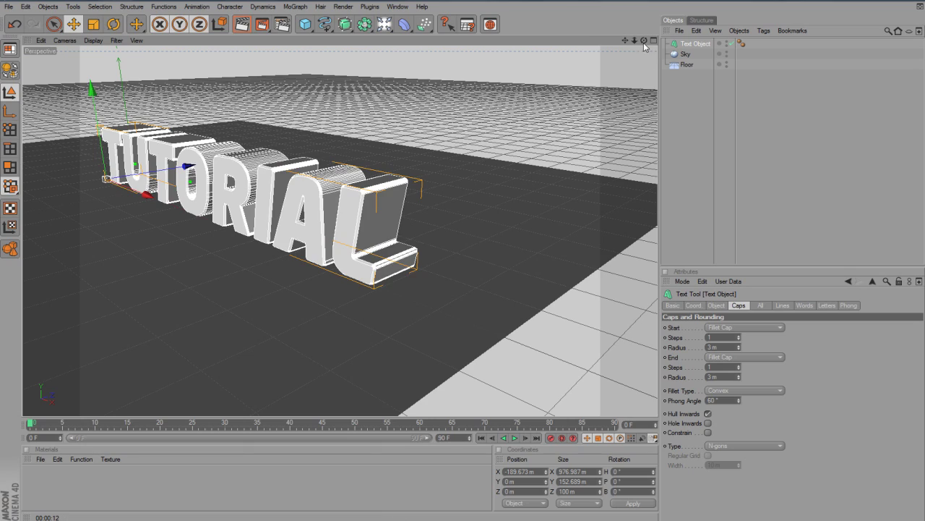
left_click_drag(644, 39, 644, 45)
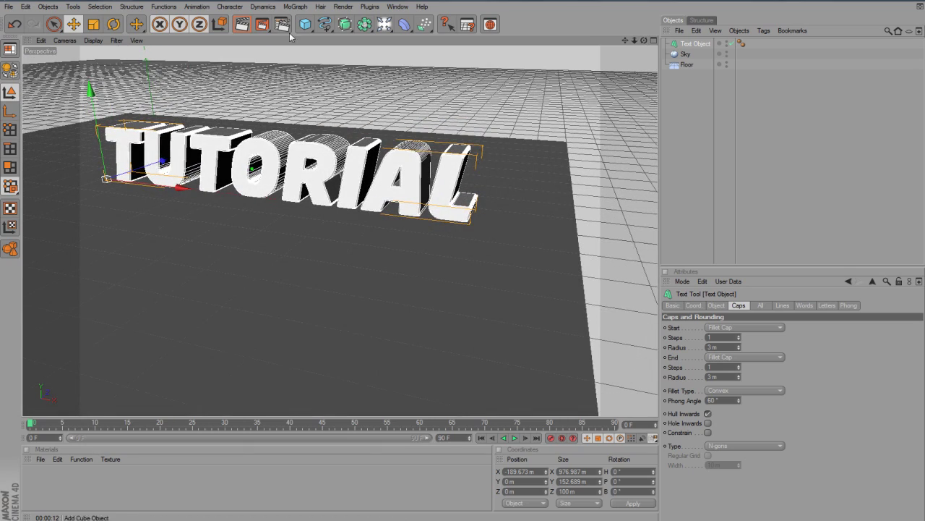
Run Render Active View to preview the TUTORIAL text, then open the Render menu.
left_click(242, 24)
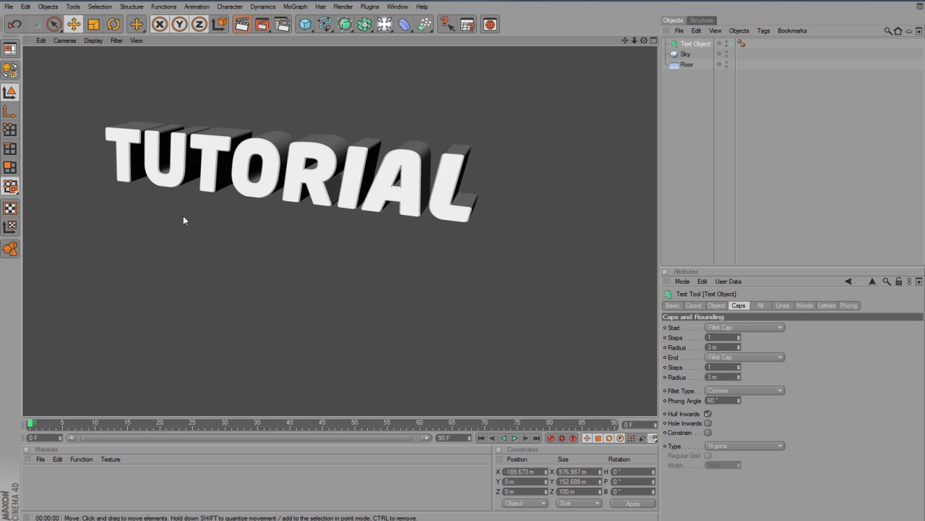
left_click(342, 6)
In Render Settings set Output Width 1280 and Height 720, then close the dialog.
left_click(353, 100)
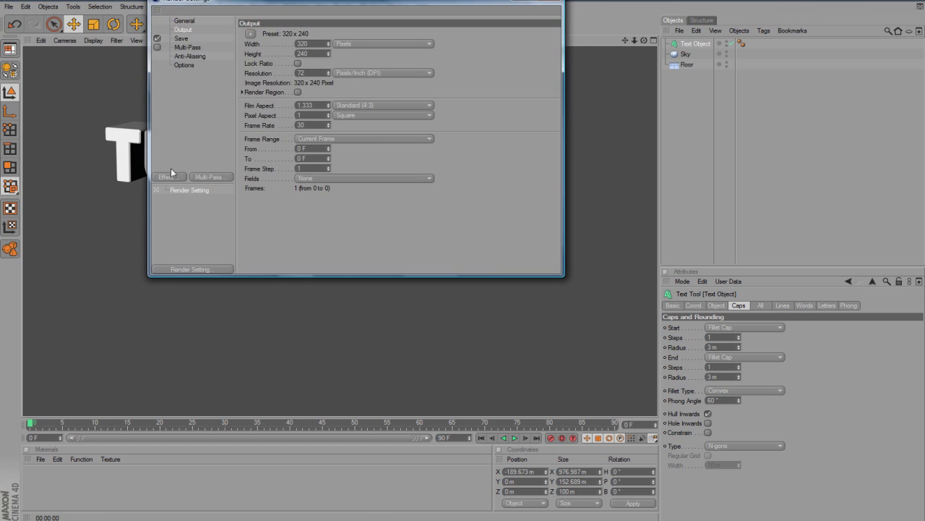
double_click(304, 43)
type("1280")
key("Return")
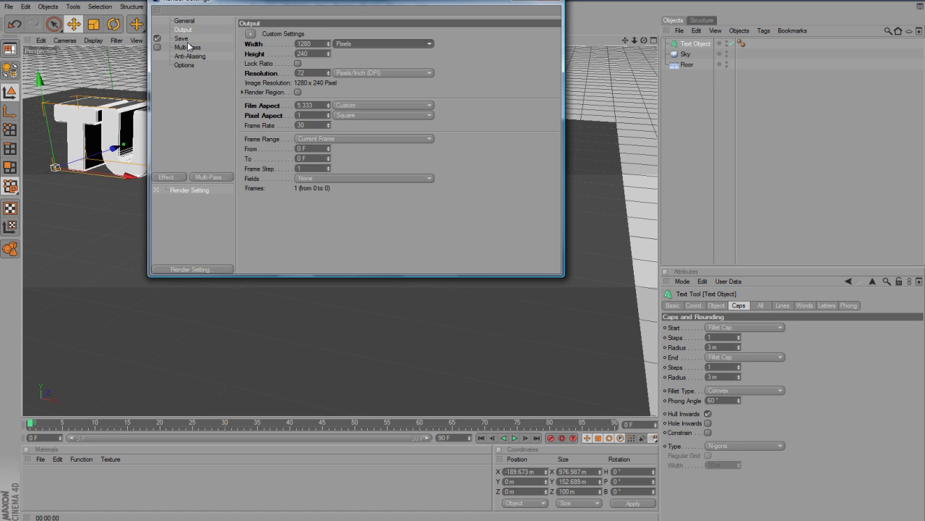
key("Tab")
type("72")
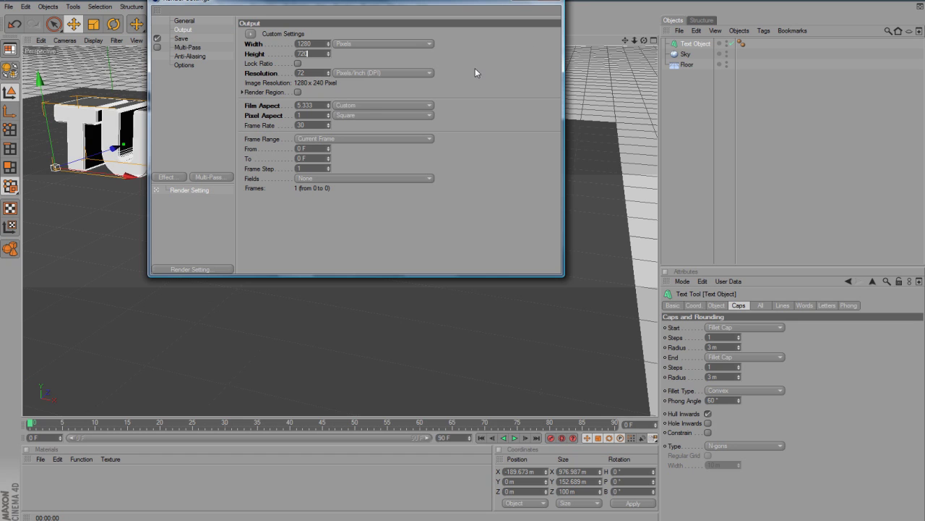
key("Return")
left_click(626, 40)
left_click_drag(626, 40, 642, 41)
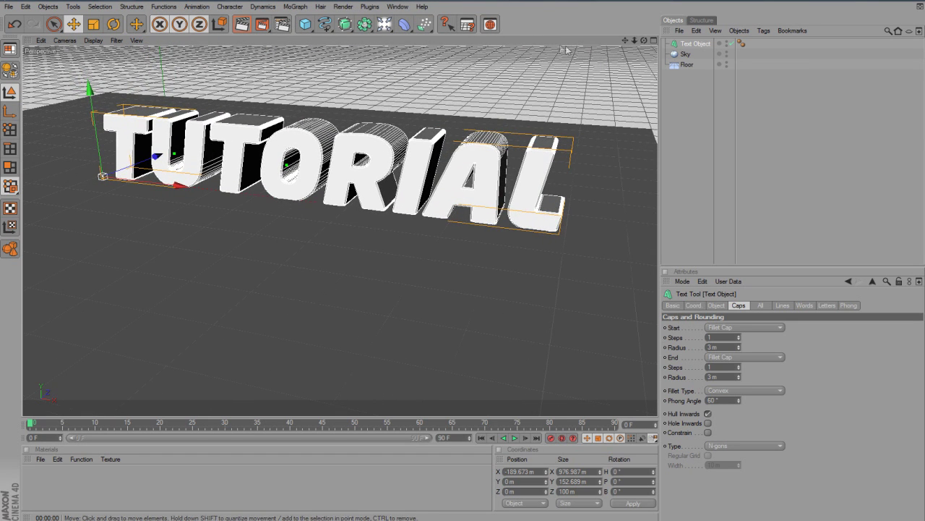
left_click(737, 97)
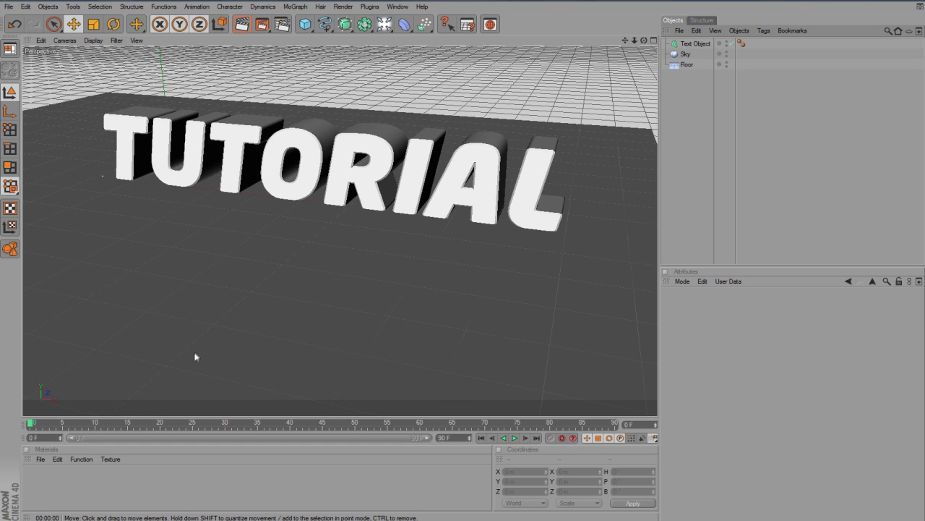
Create material Mat and set its Color to near black (RGB 19).
double_click(42, 480)
double_click(36, 478)
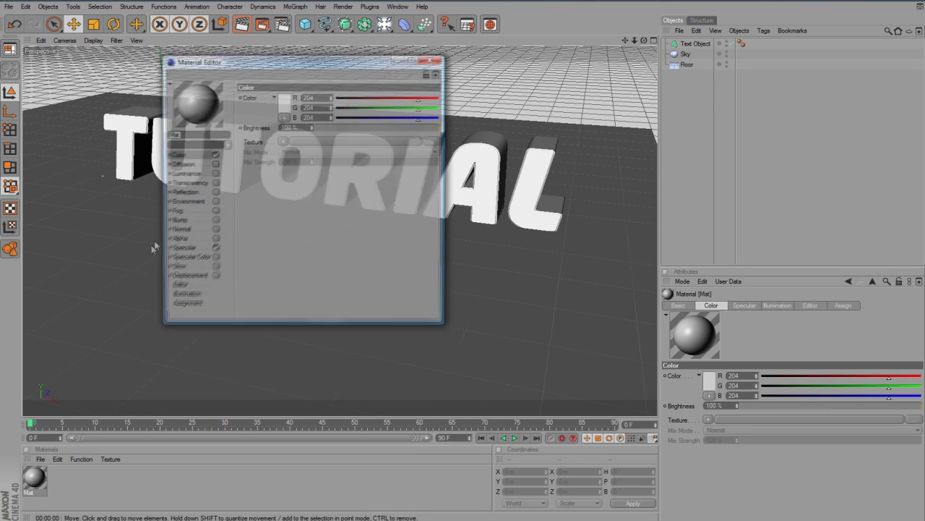
left_click(287, 110)
left_click_drag(217, 81, 217, 125)
left_click(269, 149)
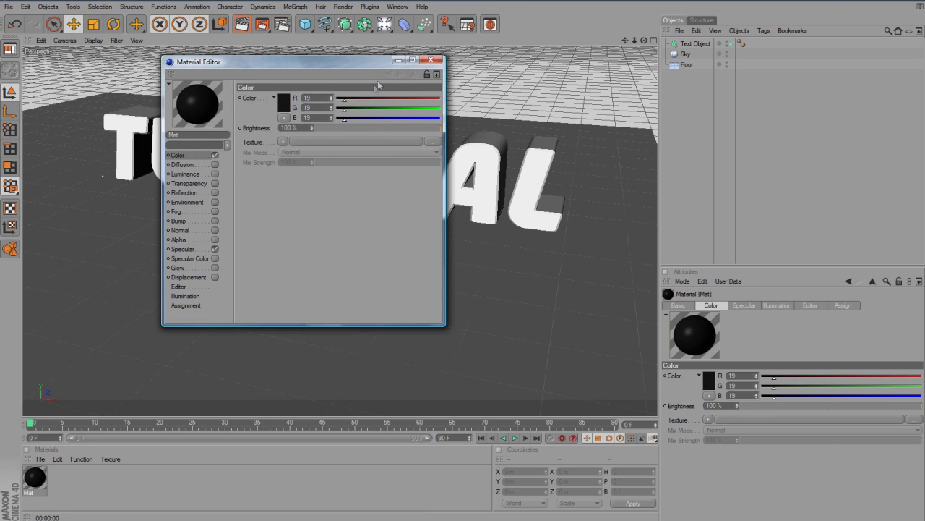
left_click(430, 59)
Create a second material, Mat.1, and load a Gradient into its Color channel.
double_click(61, 484)
double_click(33, 479)
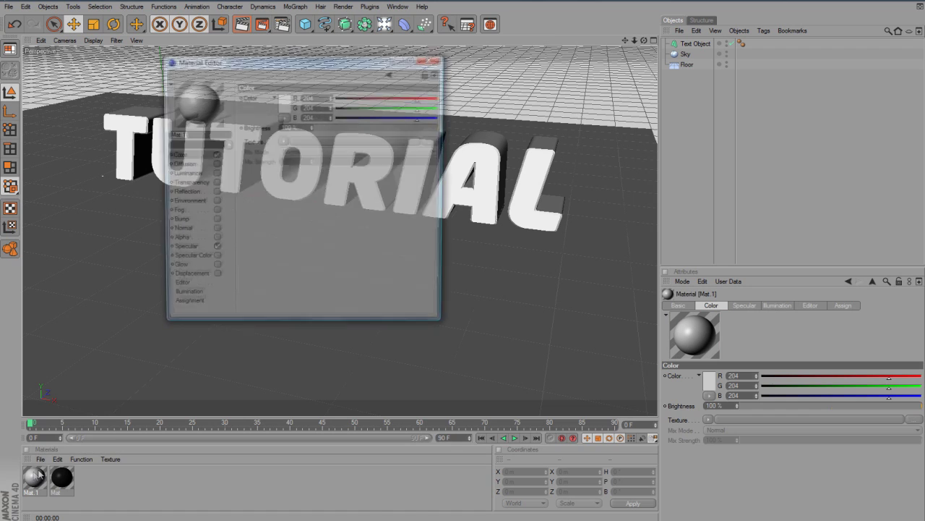
left_click(282, 141)
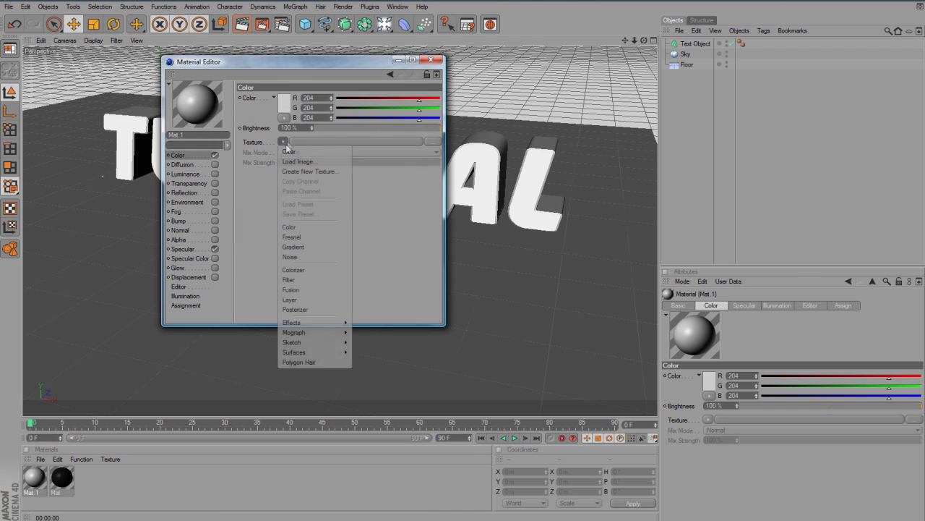
left_click(293, 249)
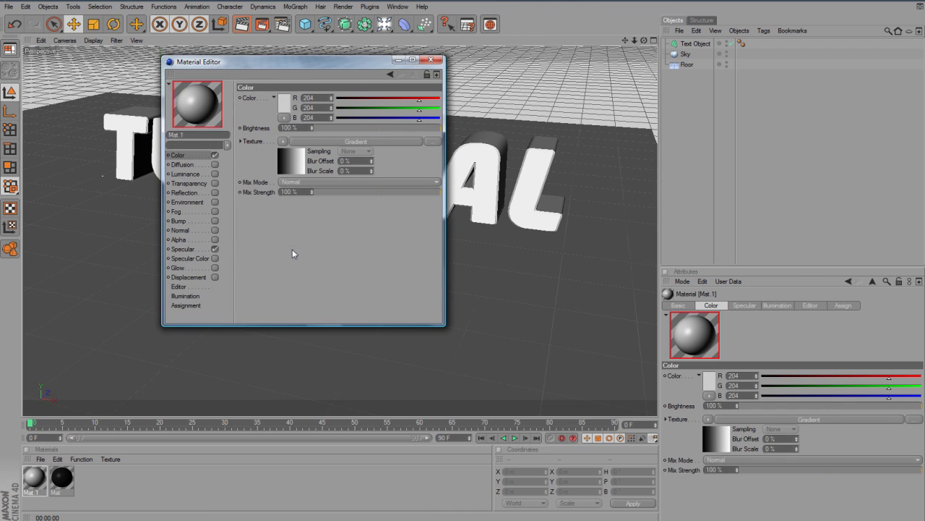
left_click(298, 160)
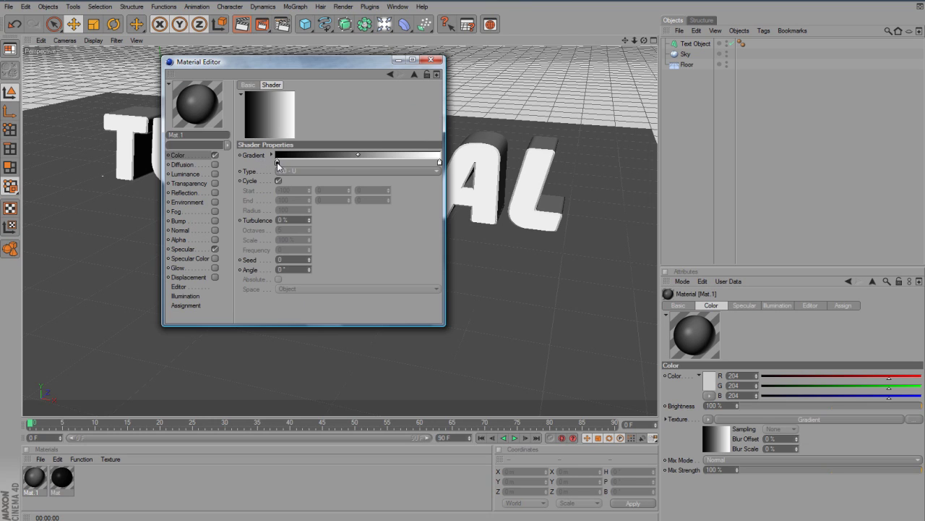
Set both the start and end knots of the gradient to bright green.
double_click(278, 162)
left_click_drag(298, 130, 278, 133)
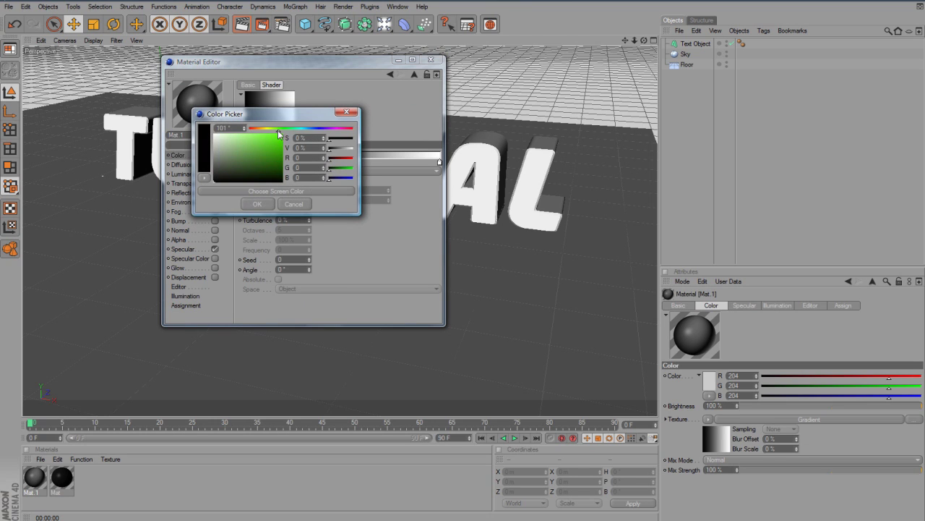
left_click(272, 147)
left_click(257, 204)
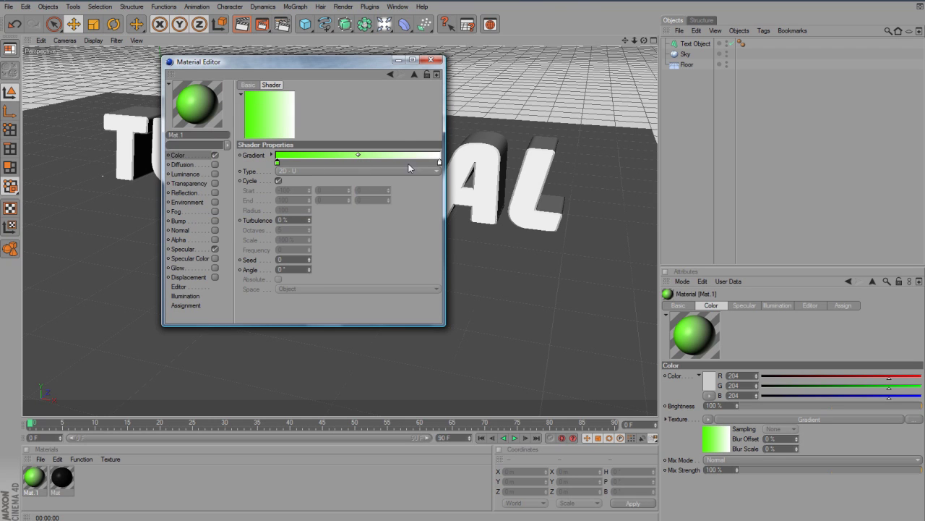
double_click(439, 162)
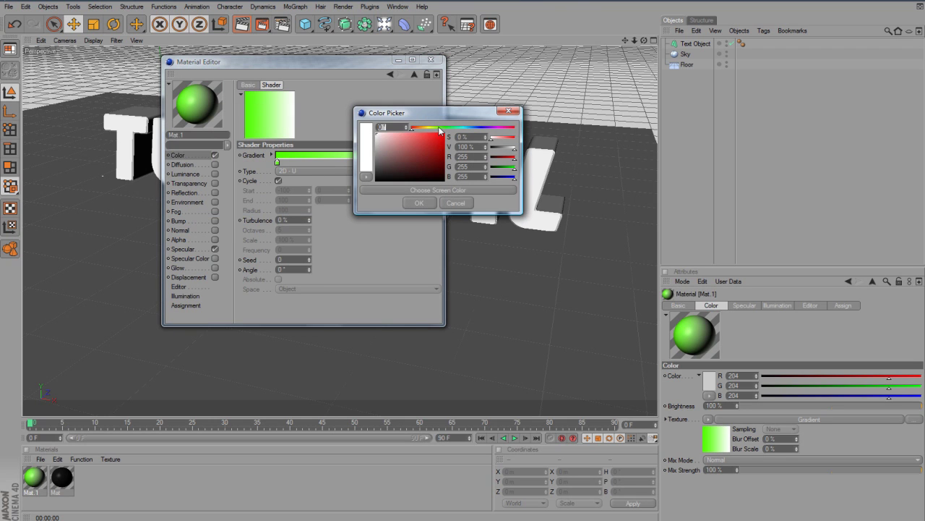
left_click(445, 128)
left_click(433, 141)
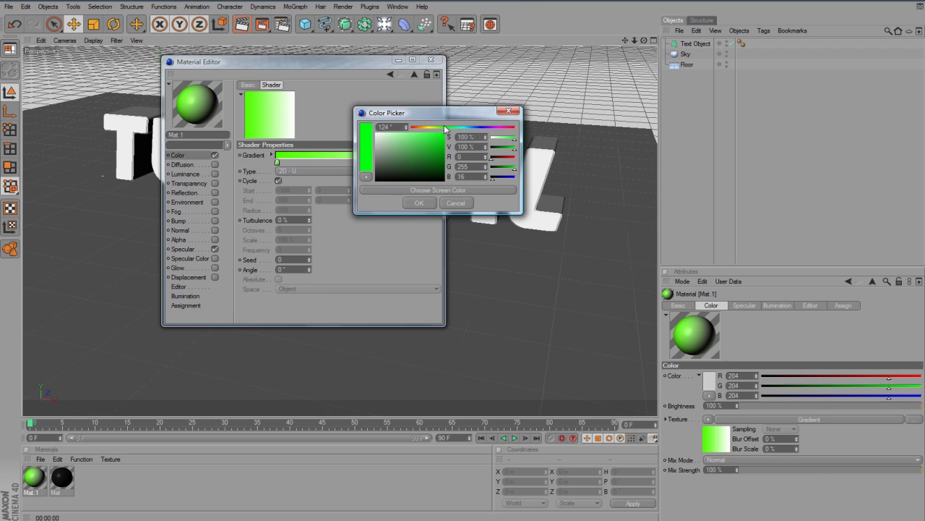
left_click(419, 203)
left_click(187, 157)
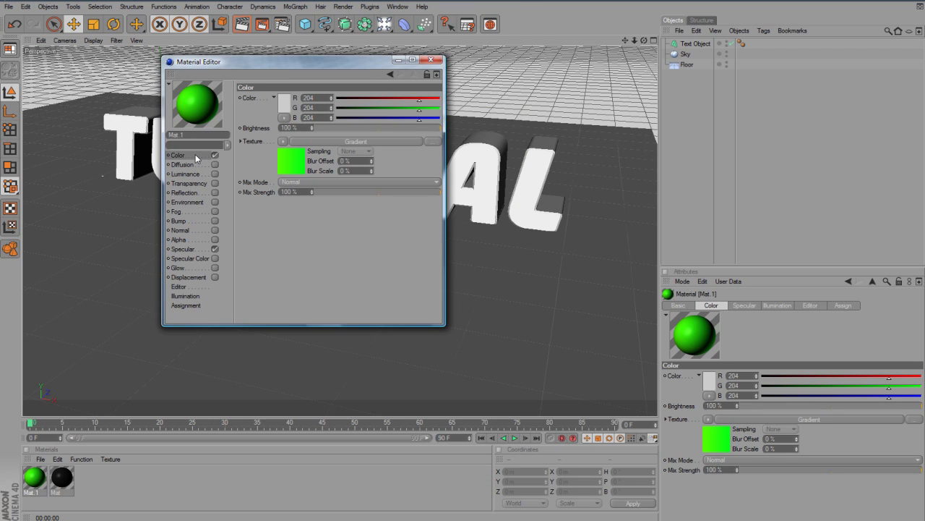
Enable Luminance and paste the green Color gradient into it.
left_click(283, 141)
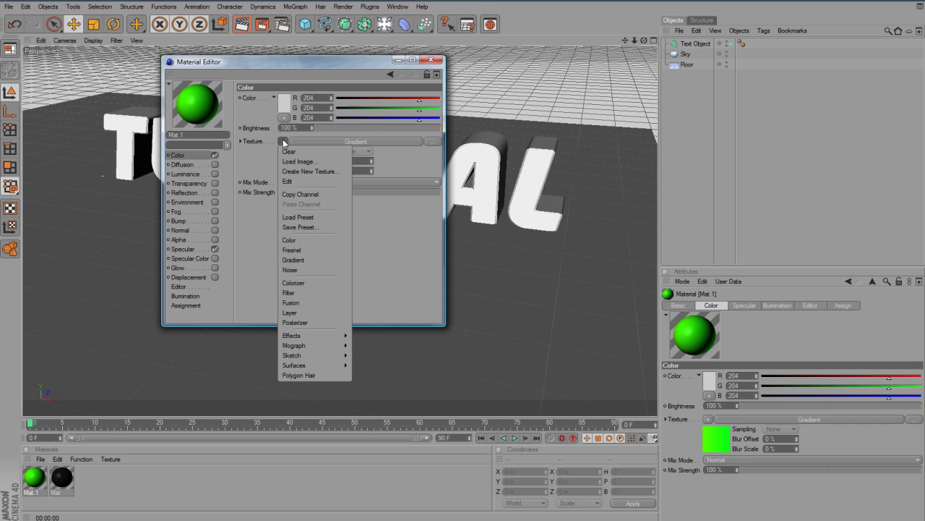
left_click(298, 195)
left_click(215, 174)
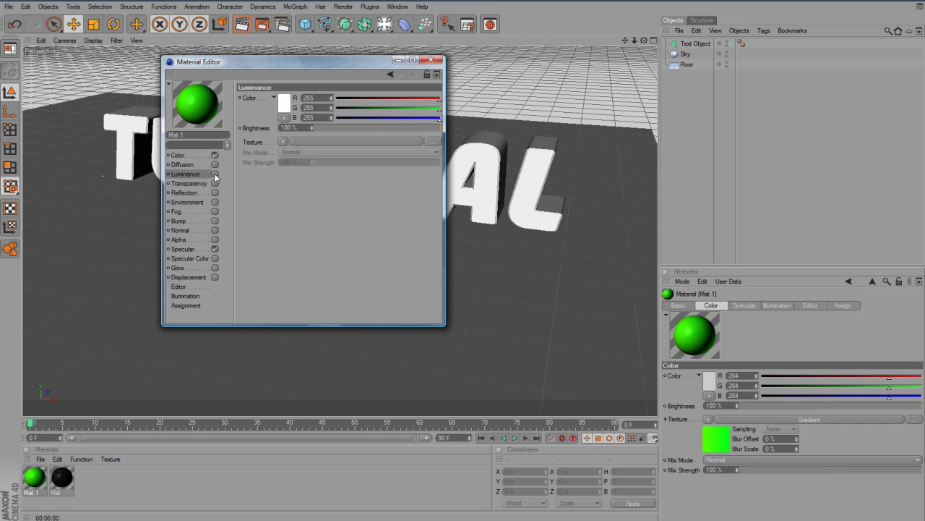
left_click(282, 141)
left_click(301, 191)
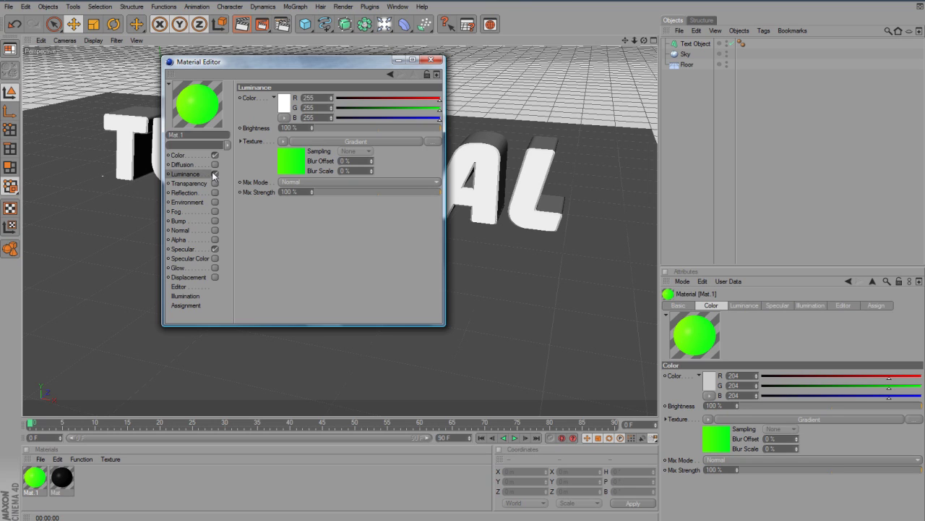
Enable Reflection at 0% brightness with a Fresnel texture at 49% mix strength.
left_click(215, 192)
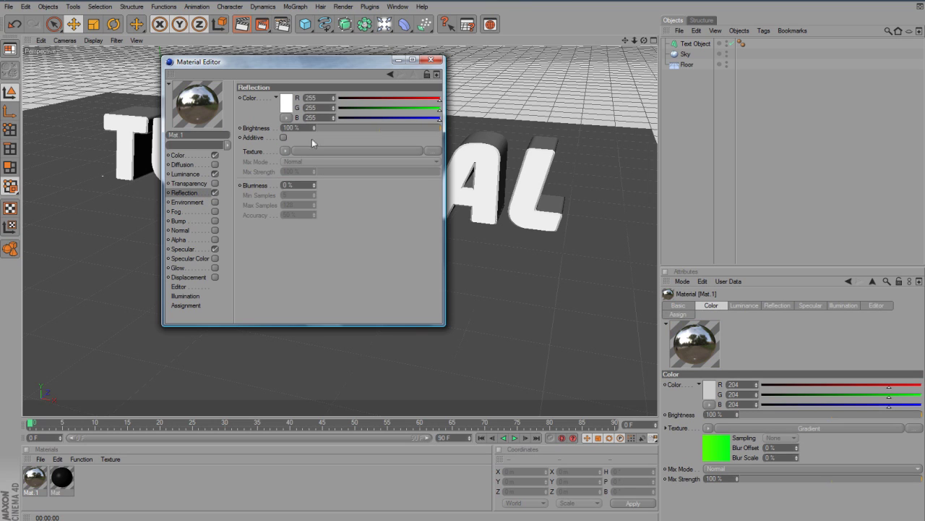
left_click_drag(326, 128, 311, 130)
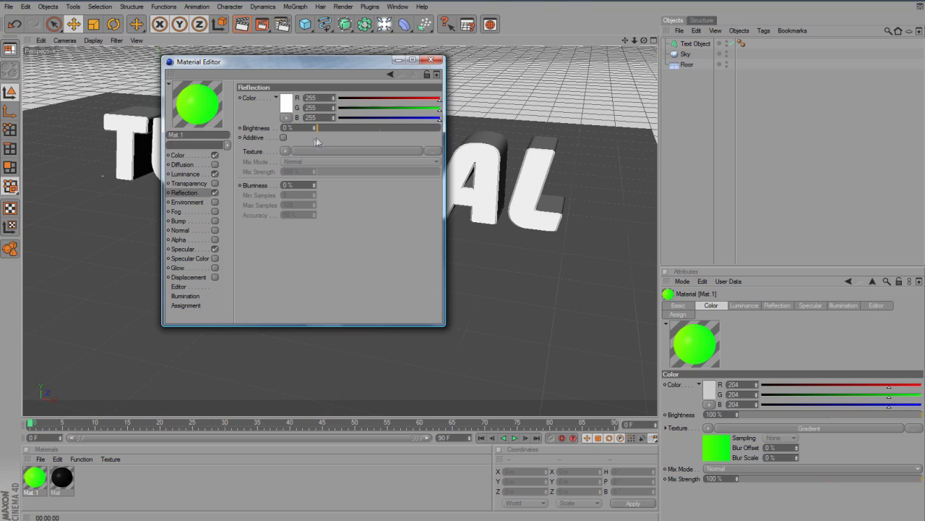
left_click(377, 128)
left_click_drag(377, 128, 297, 134)
left_click(286, 151)
left_click(305, 248)
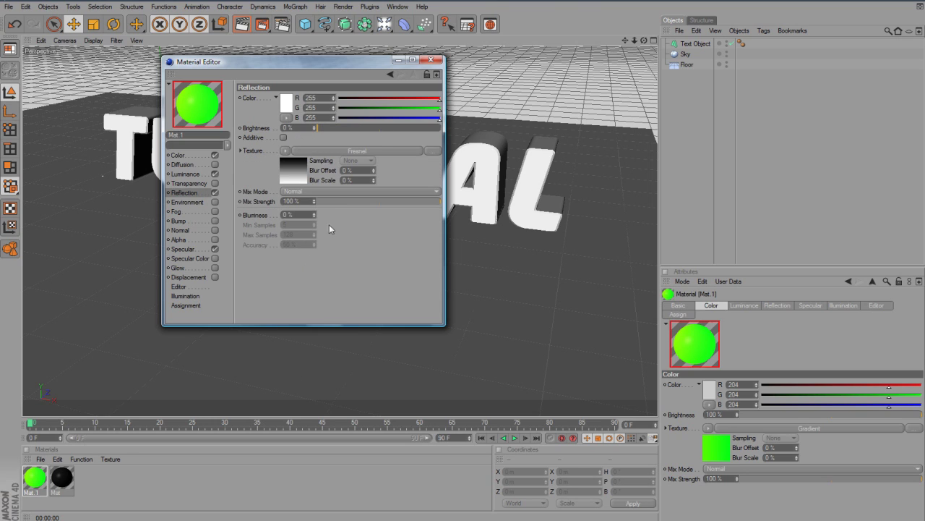
left_click(360, 201)
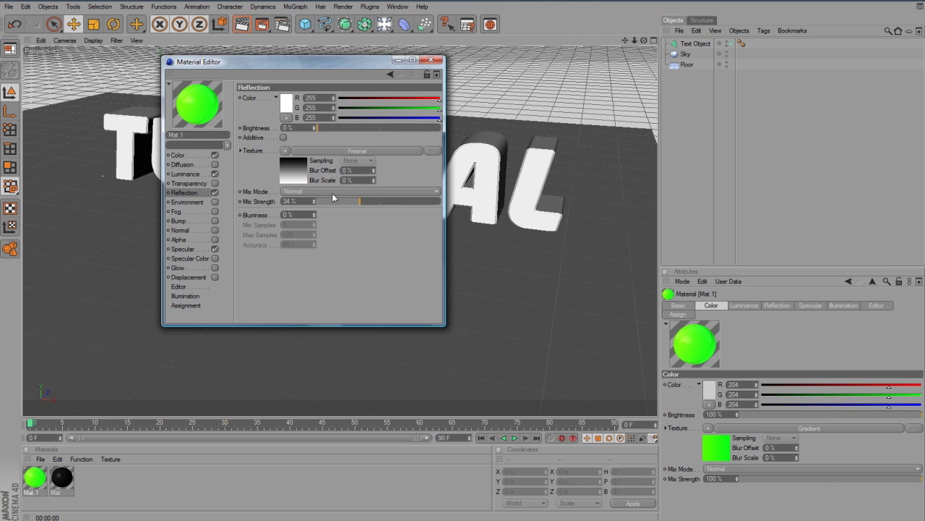
left_click_drag(343, 206, 378, 201)
left_click(431, 60)
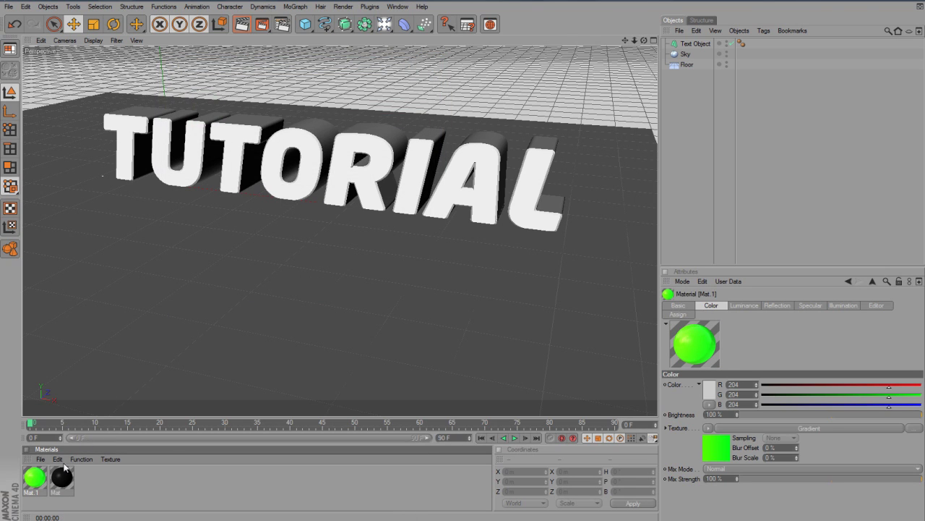
Apply Mat.1 and then Mat to the TUTORIAL text and select Mat's texture tag.
left_click_drag(40, 477, 384, 156)
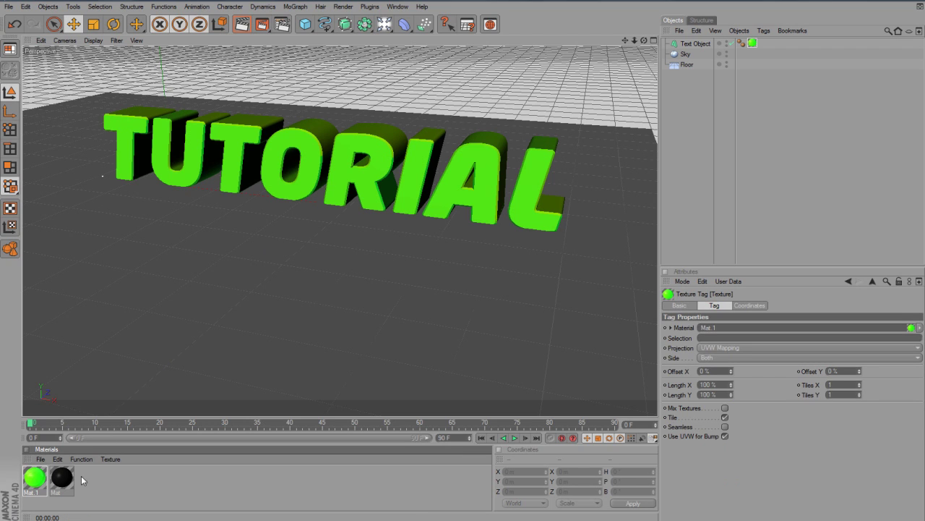
left_click_drag(65, 484, 324, 173)
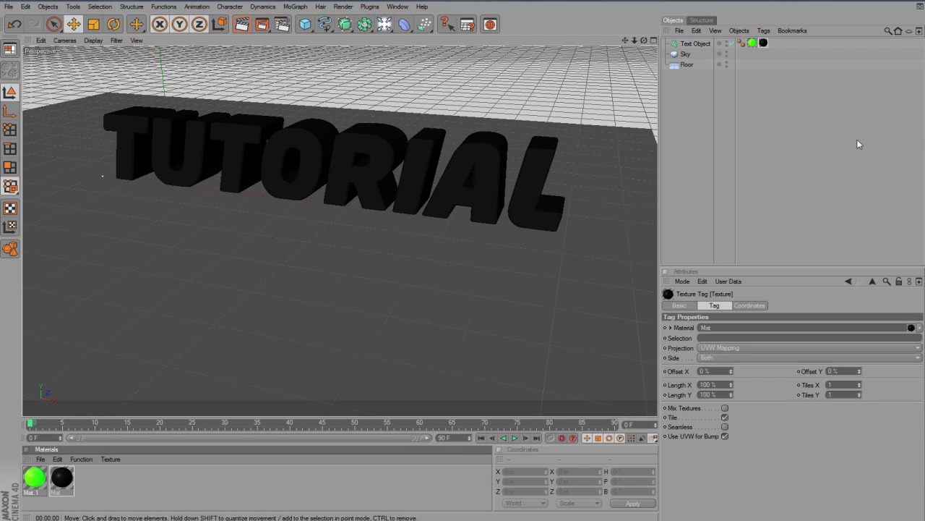
left_click(905, 143)
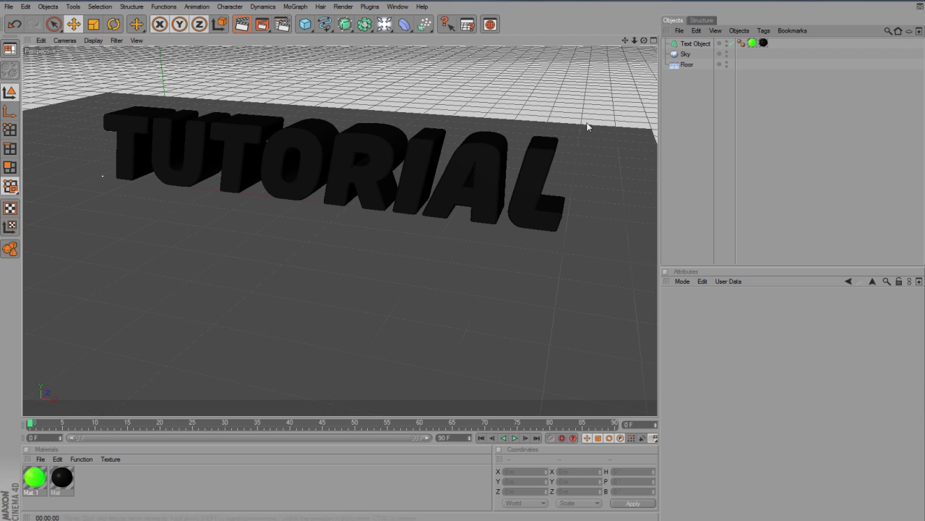
left_click(763, 44)
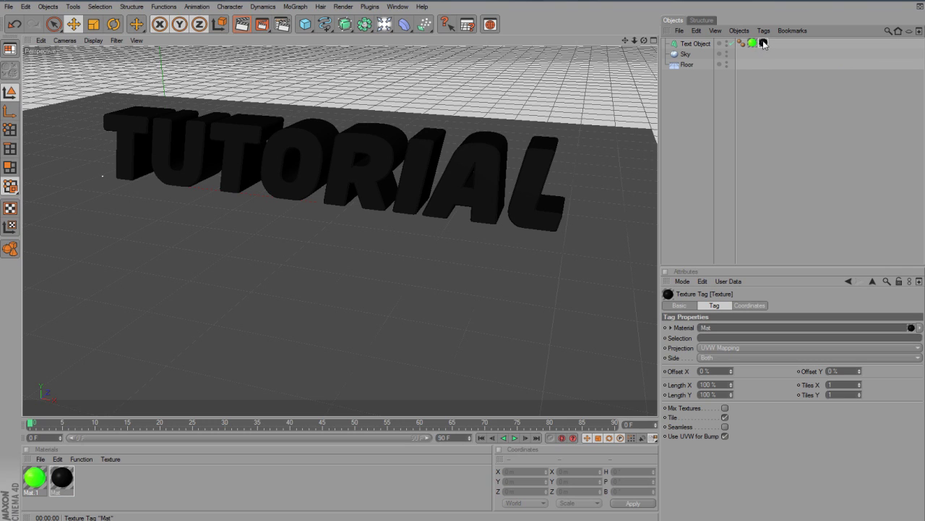
Restrict the black Mat tag's Selection to the front cap faces.
left_click(721, 336)
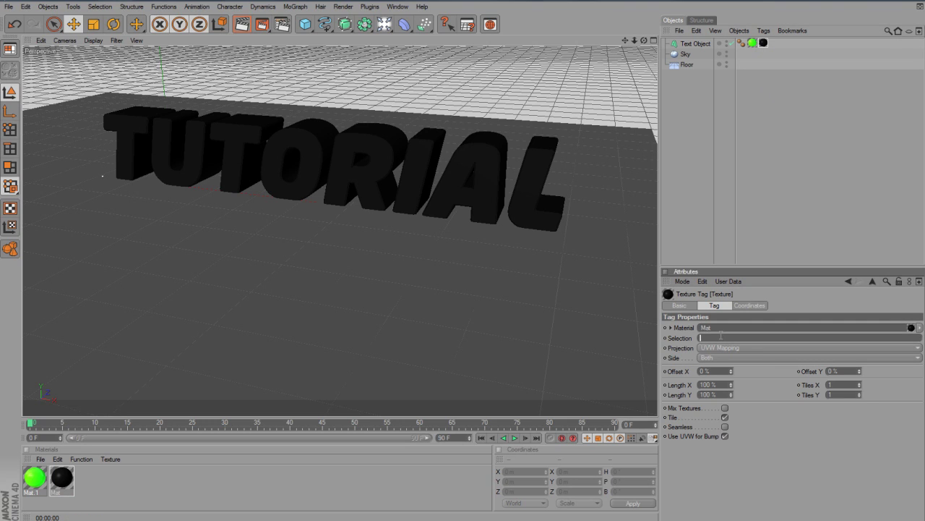
type("c")
left_click(753, 212)
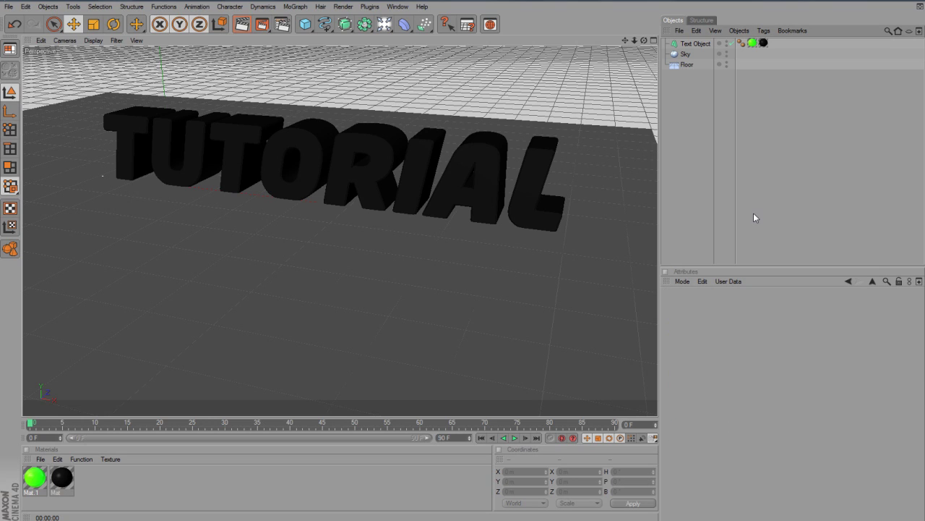
left_click(763, 43)
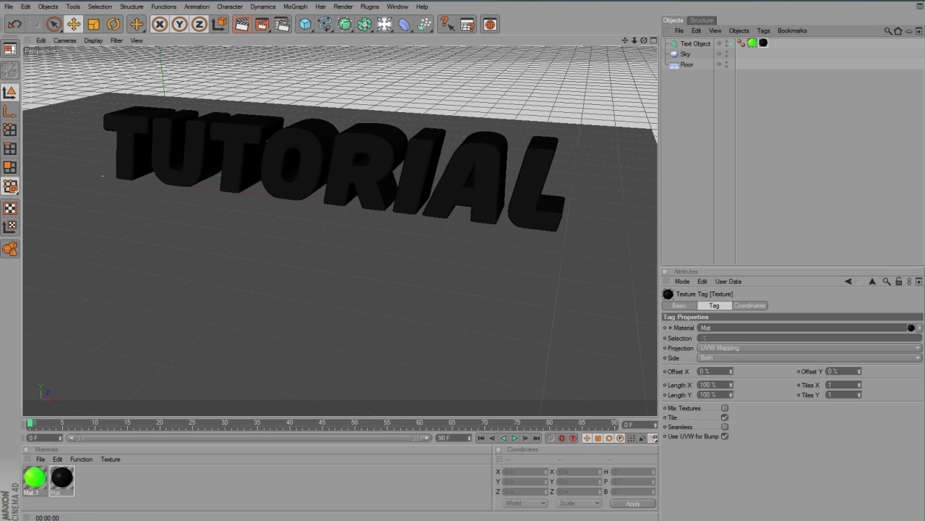
left_click(701, 337)
left_click(729, 237)
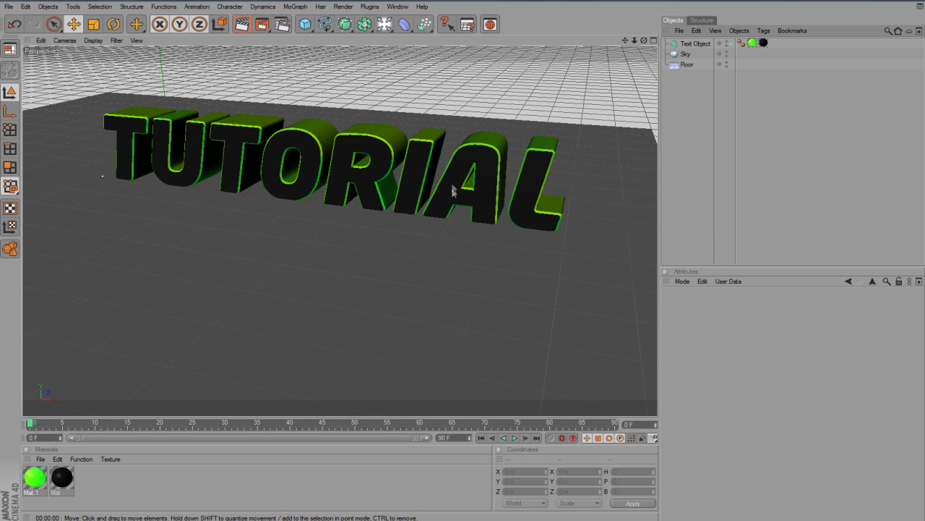
Preview-render the view, then add an Ambient Occlusion effect in Render Settings.
left_click(242, 26)
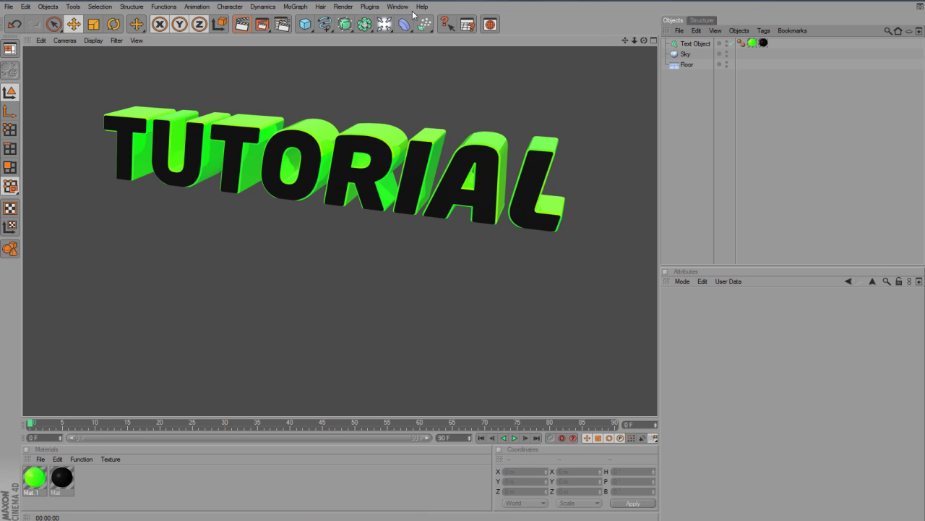
left_click(346, 6)
left_click(365, 95)
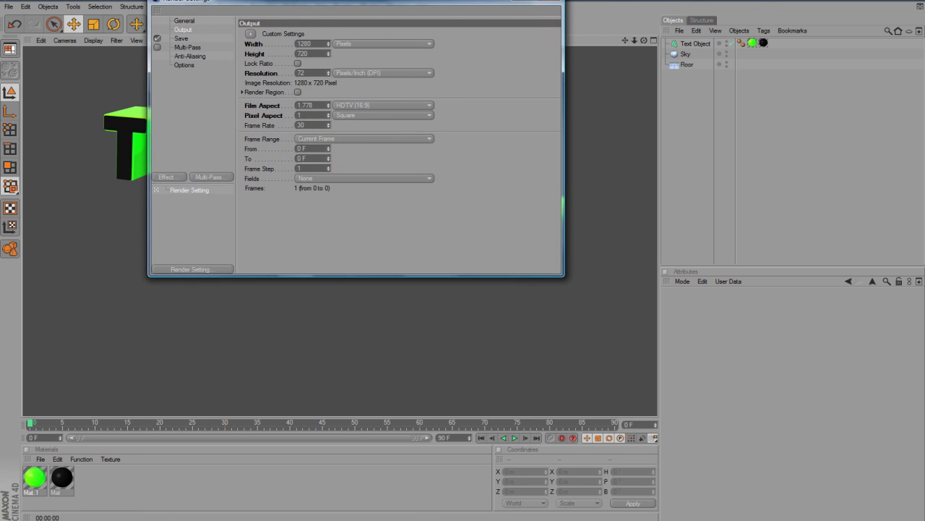
left_click(166, 176)
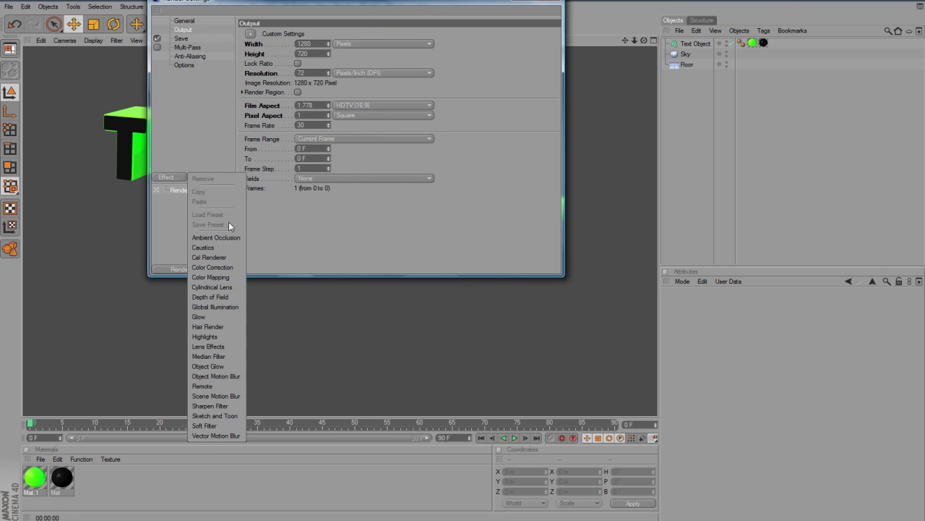
left_click(251, 224)
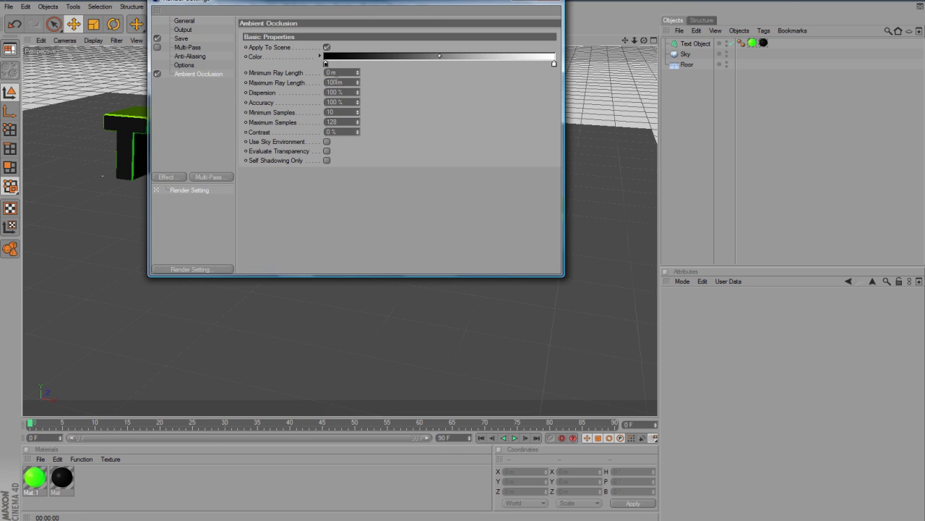
Set Ambient Occlusion maximum ray length to 160 m and contrast to 35%, then render.
double_click(332, 82)
type("160")
key("Tab")
key("Tab")
key("Tab")
key("Tab")
key("Tab")
type("35")
key("Return")
key("ctrl+b")
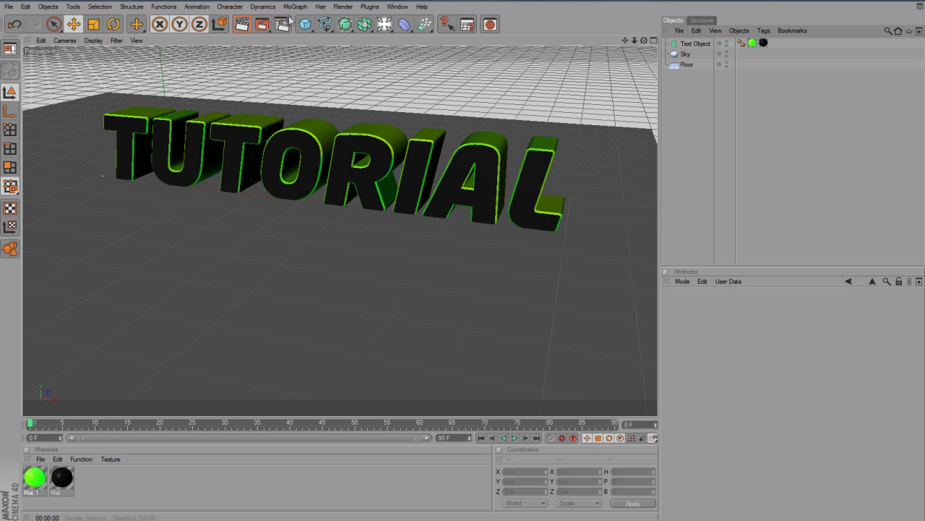
left_click(249, 27)
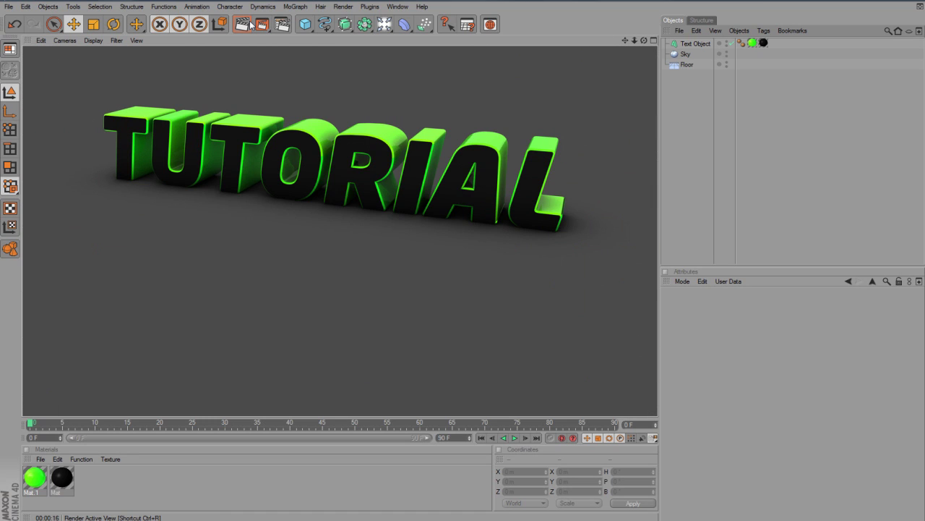
Raise the TUTORIAL text slightly on the Y axis above the floor.
left_click(346, 171)
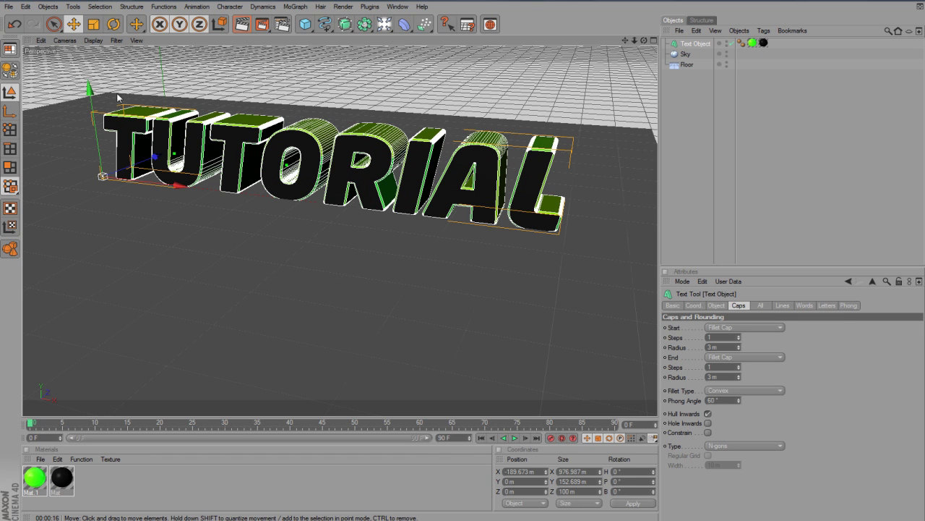
left_click_drag(88, 91, 88, 86)
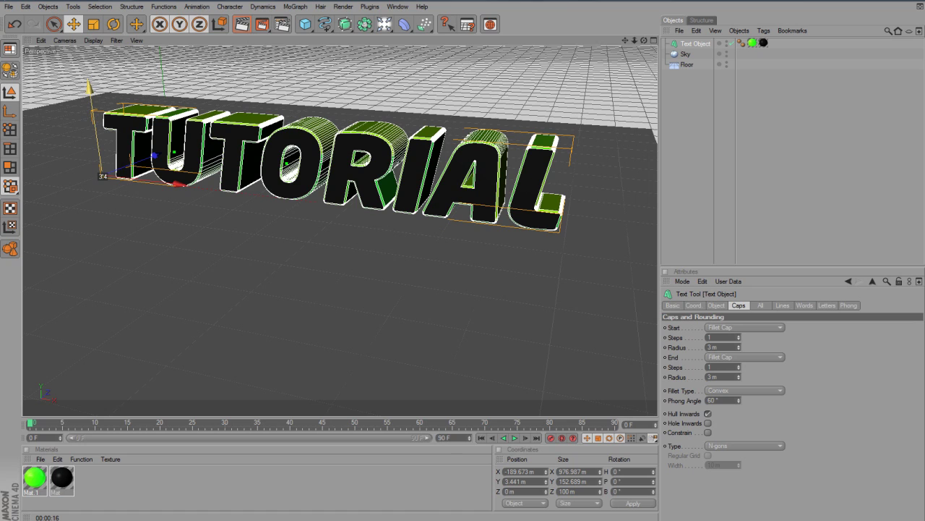
left_click(746, 155)
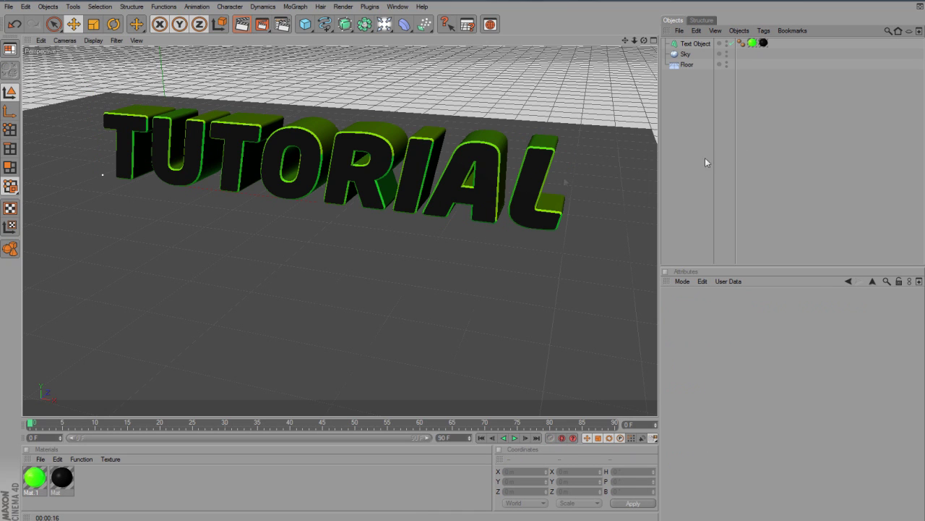
Create Mat.2 with a pure white Color and Luminance enabled.
double_click(102, 492)
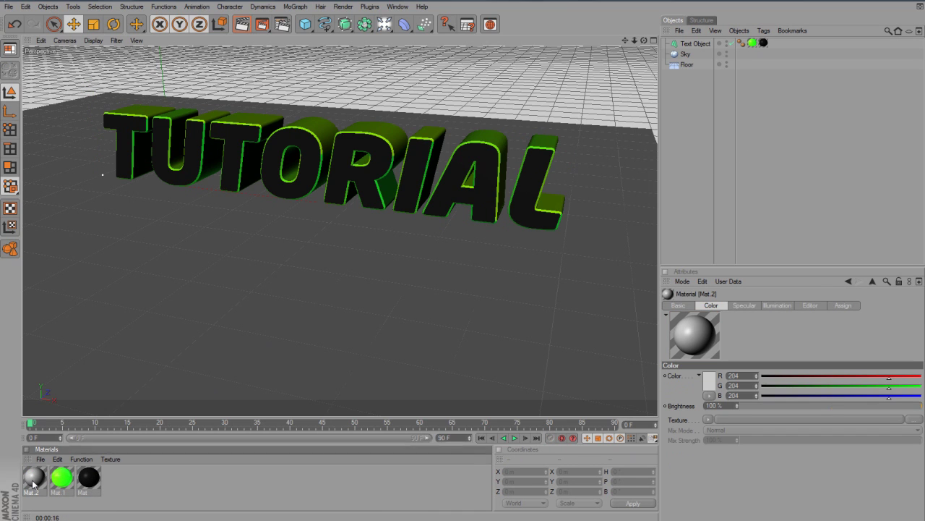
double_click(33, 480)
left_click(203, 155)
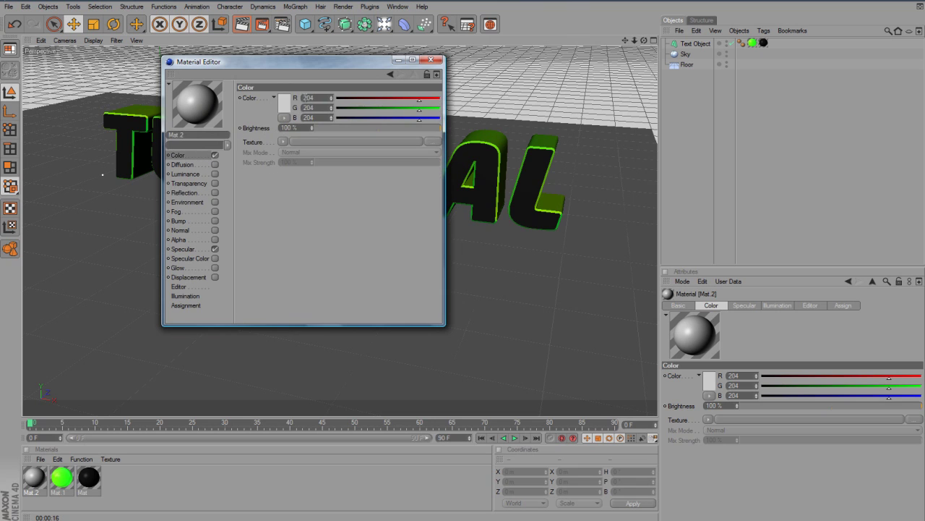
left_click(287, 102)
left_click(244, 86)
left_click_drag(244, 87, 224, 73)
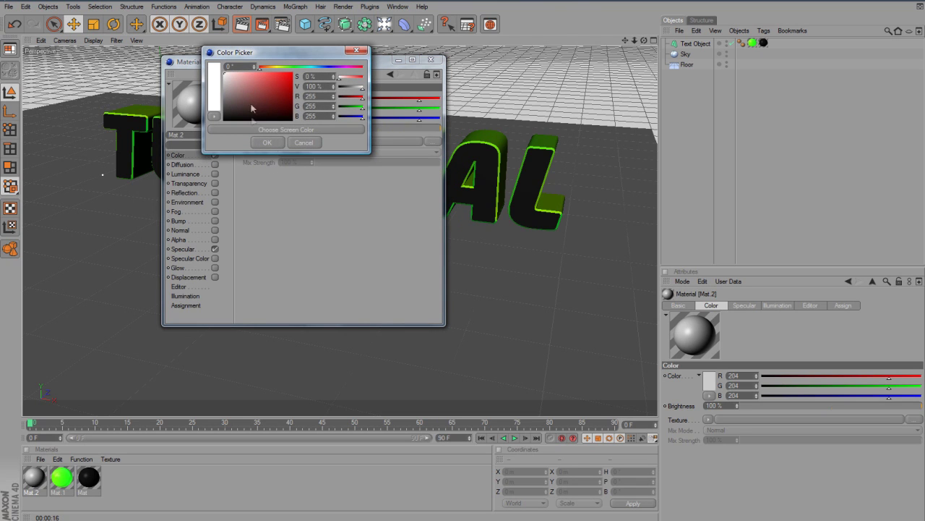
left_click(267, 143)
left_click(214, 173)
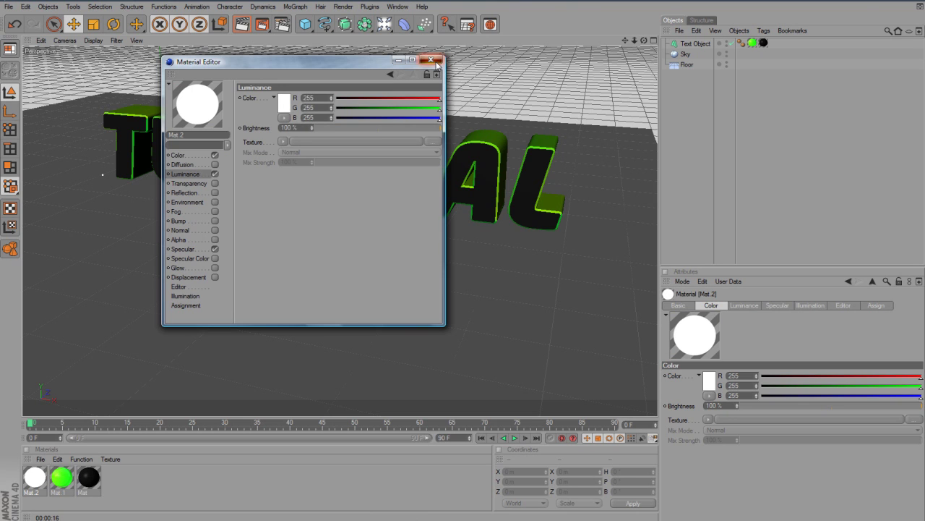
left_click(431, 59)
Apply Mat.2 to the Floor and the Sky and render the active view.
left_click_drag(35, 476, 192, 279)
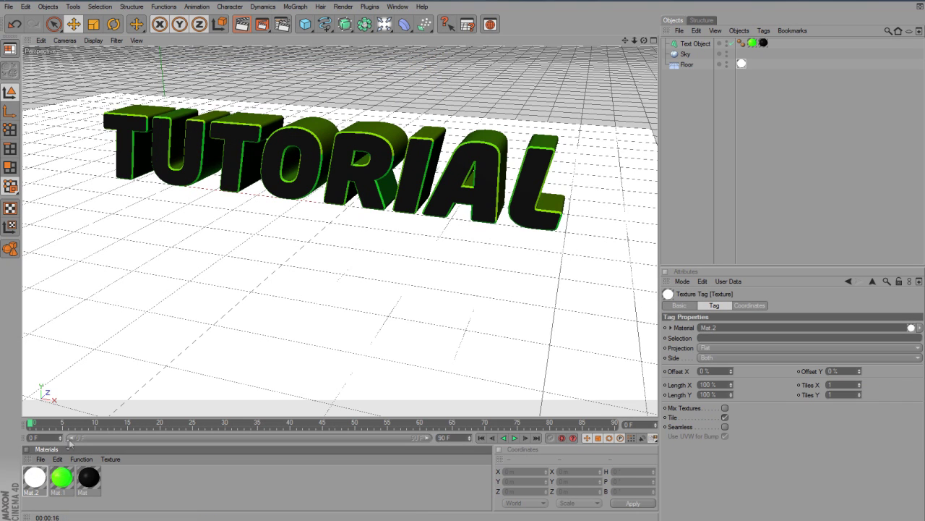
left_click_drag(38, 475, 686, 54)
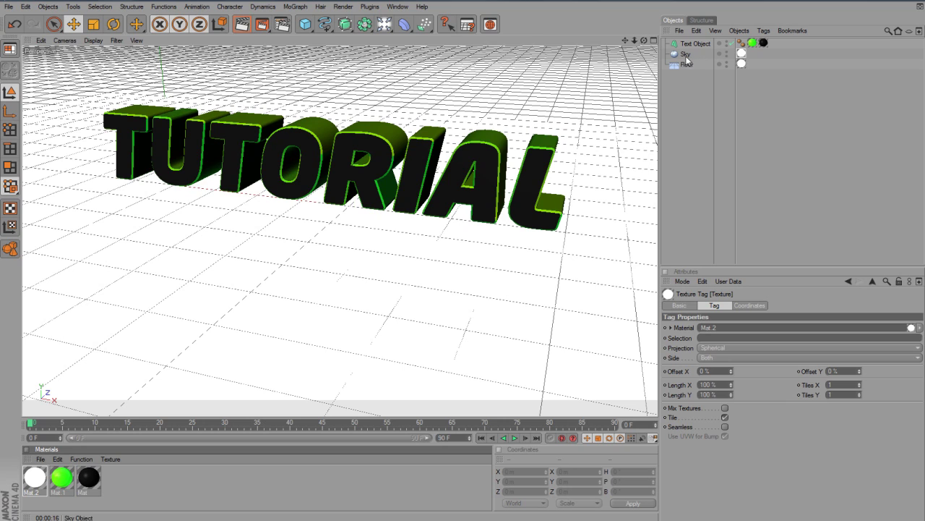
left_click(242, 24)
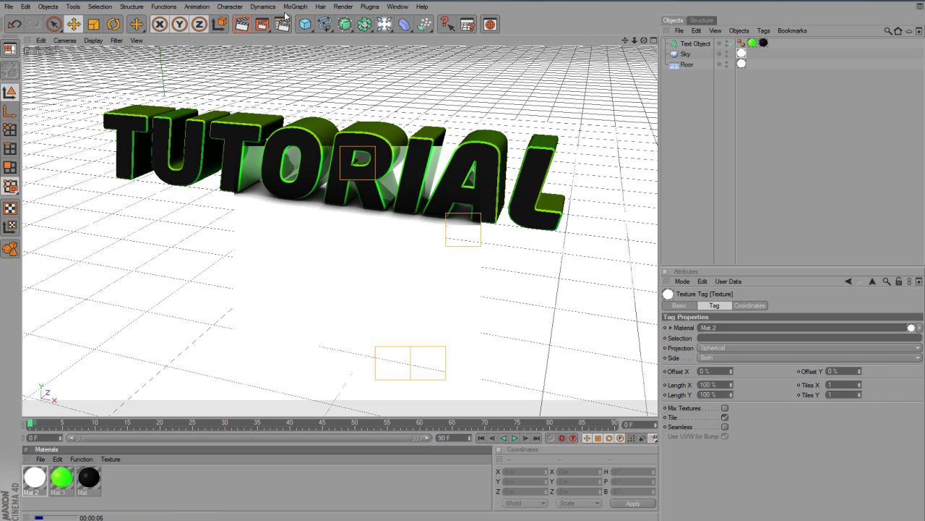
Add Global Illumination as a render post effect and render the view.
left_click(349, 7)
left_click(366, 94)
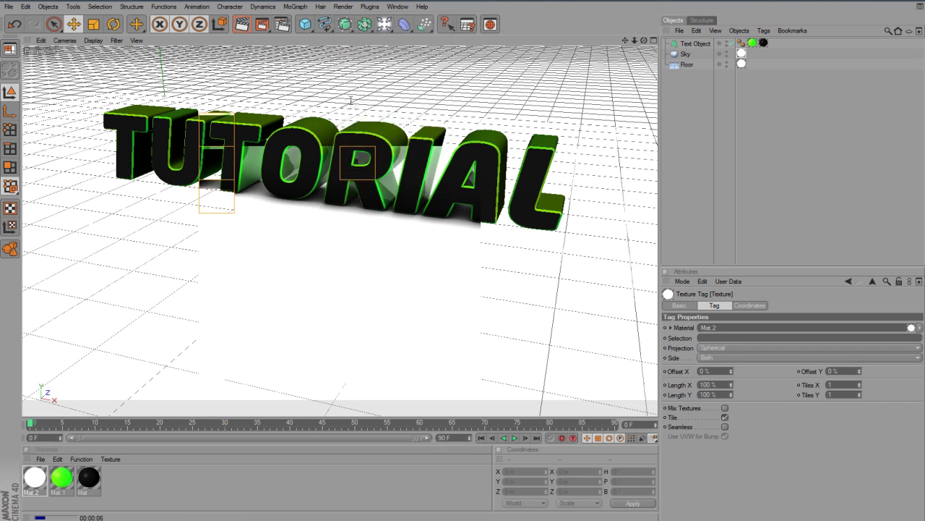
left_click(162, 178)
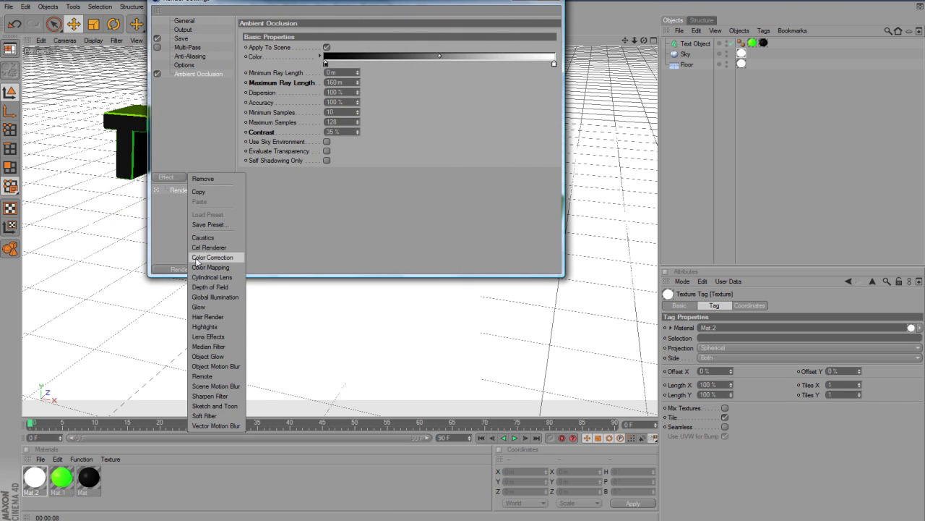
left_click(199, 299)
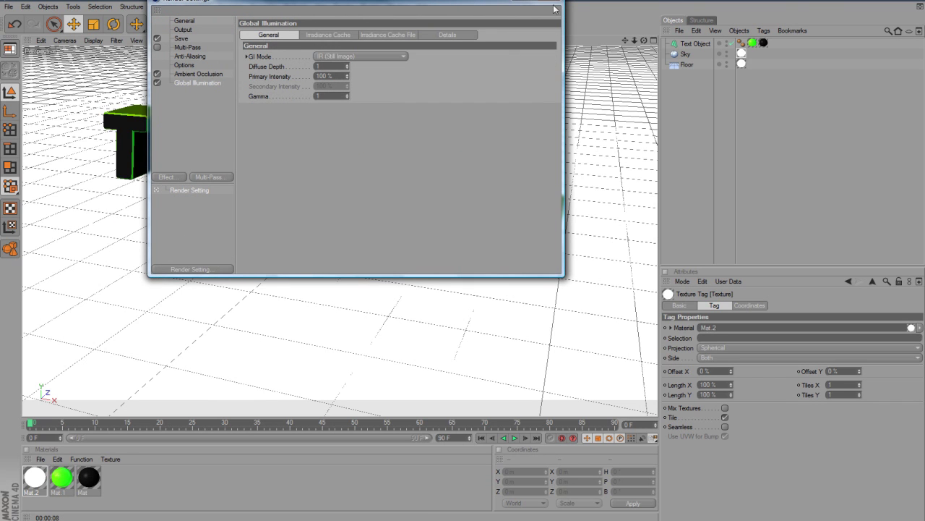
key("Escape")
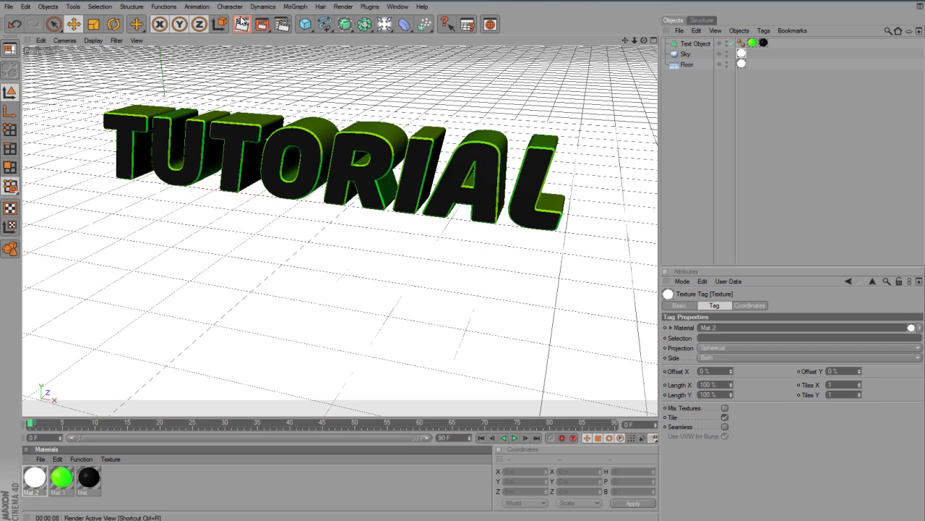
left_click(242, 24)
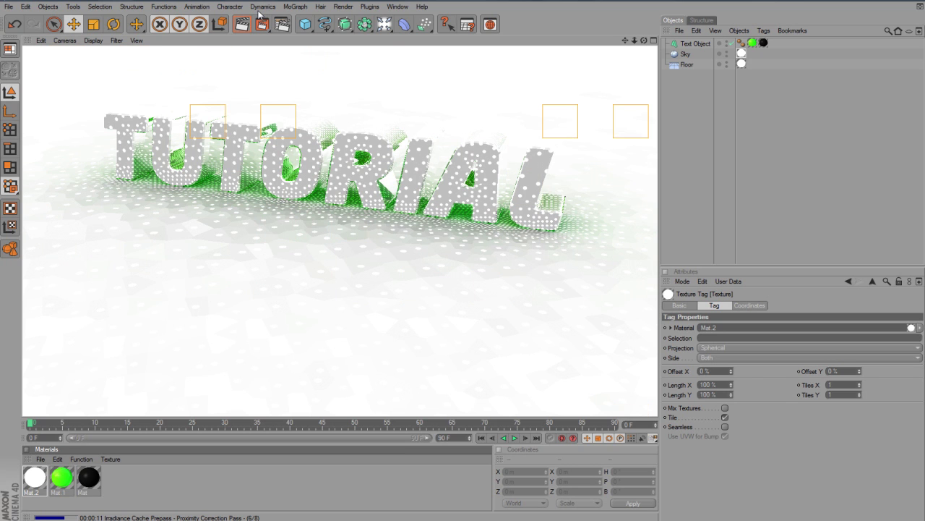
Delete the white Floor and Sky materials and re-render the GI-lit text.
left_click(741, 64)
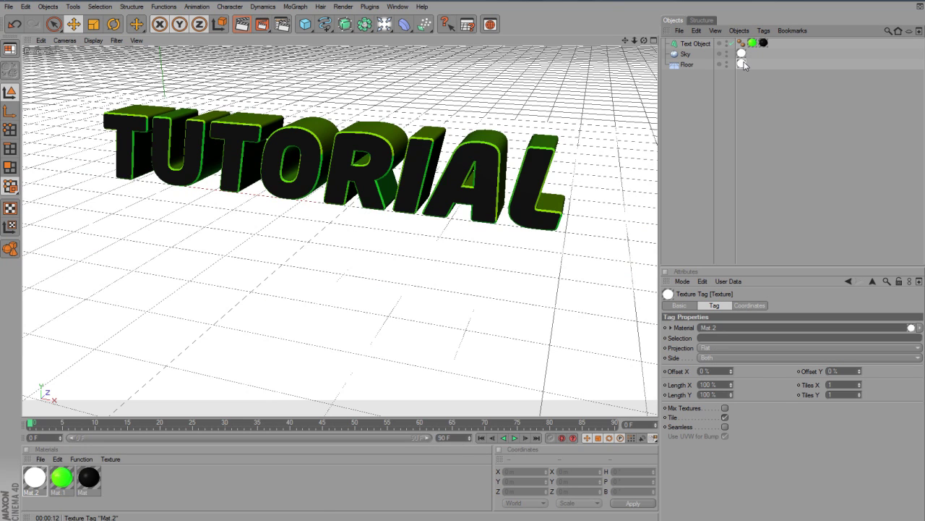
key("Delete")
left_click(741, 53)
key("Delete")
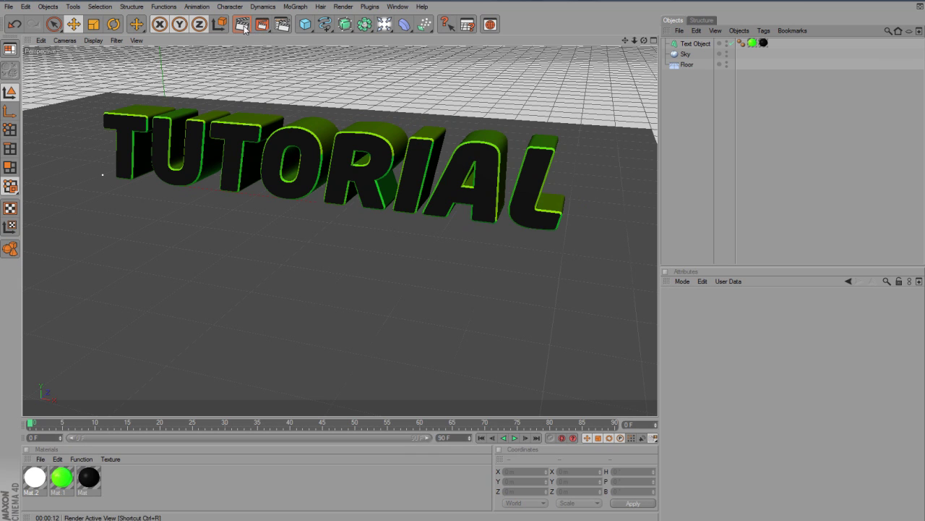
left_click(242, 25)
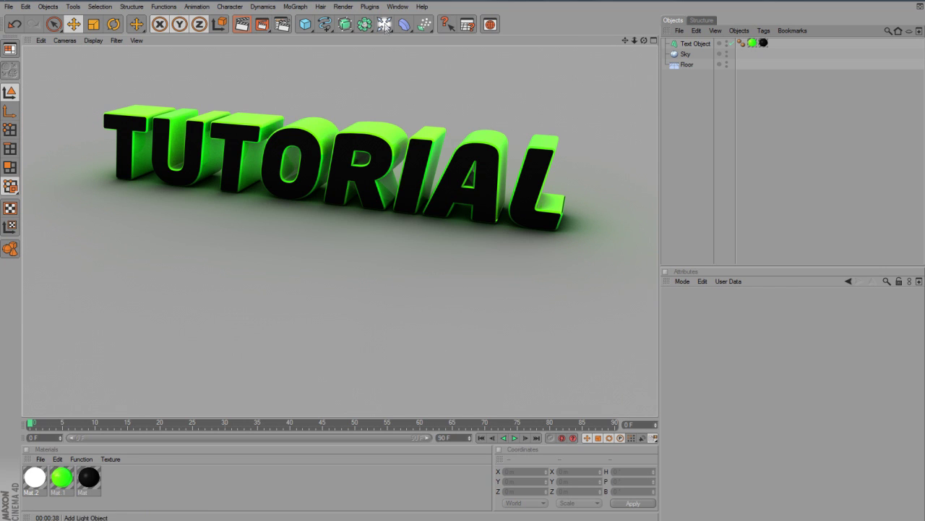
left_click(425, 24)
Move the light up and to the right above the text with soft shadow maps.
left_click_drag(253, 194, 429, 214)
left_click_drag(349, 115, 343, 136)
scroll(343, 136, "down", 6)
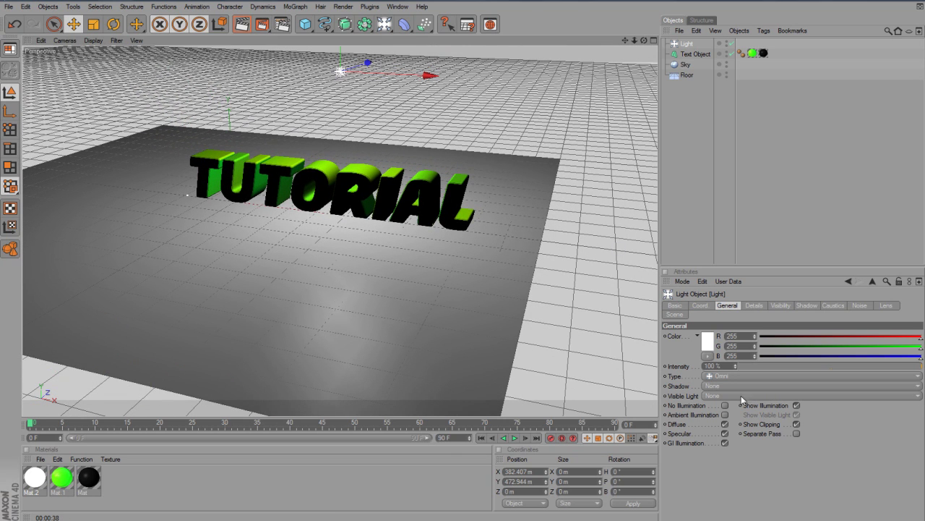
left_click(739, 385)
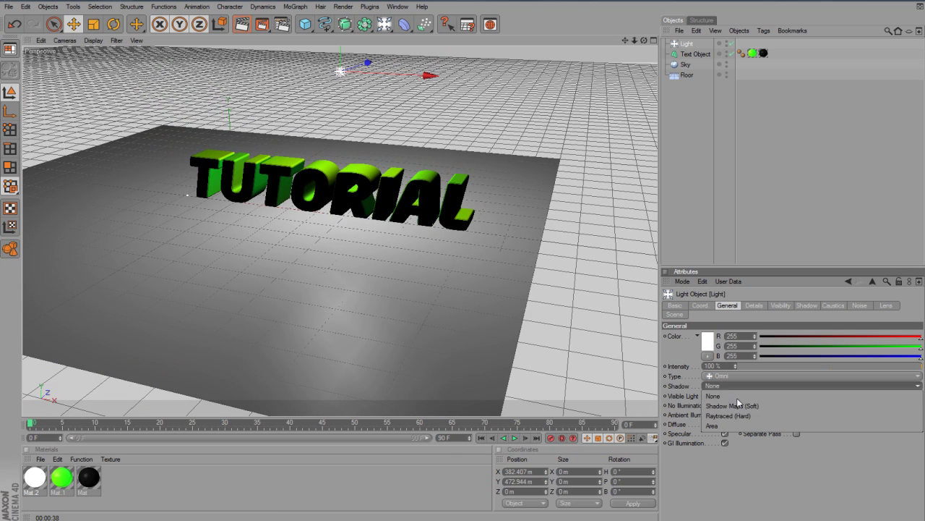
left_click(737, 408)
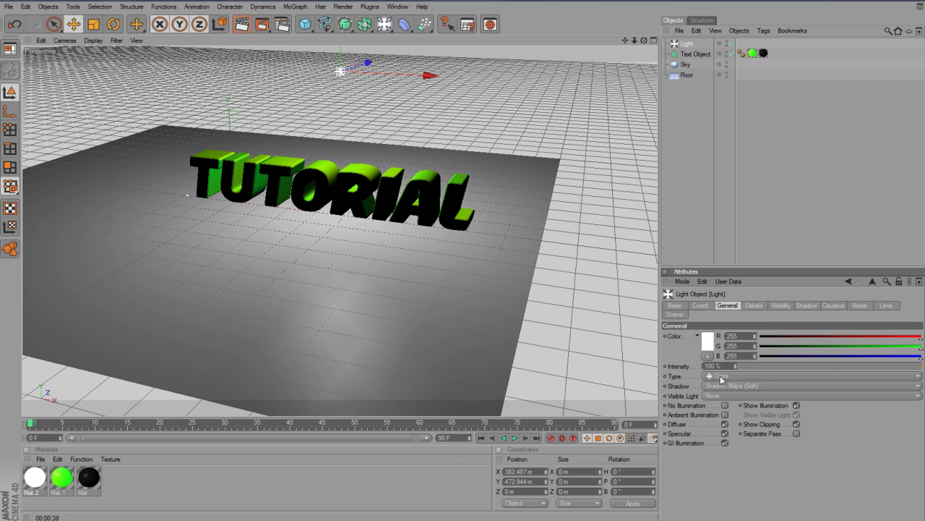
Tint the light pale green (RGB 180, 255, 178) and lower its intensity to 60%.
left_click(707, 345)
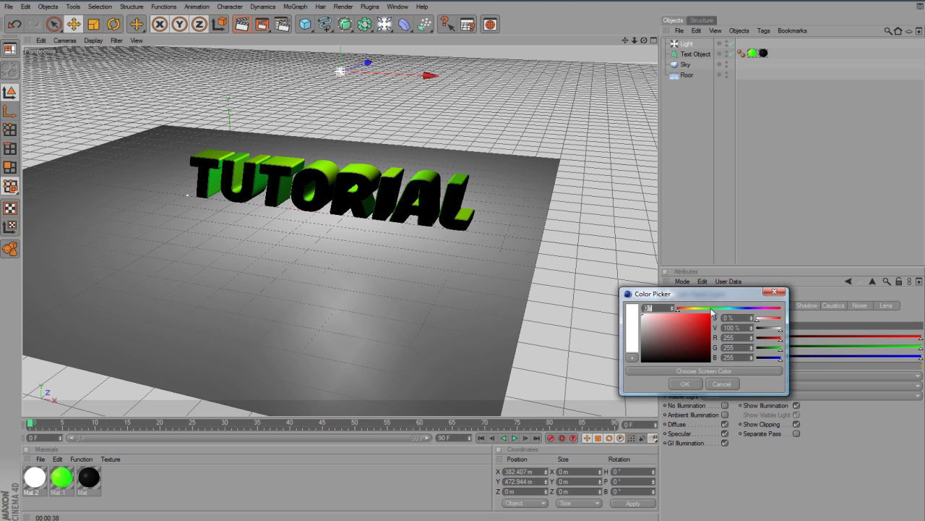
mouse_move(712, 309)
left_mouse_down()
mouse_move(663, 314)
mouse_move(711, 311)
left_mouse_up()
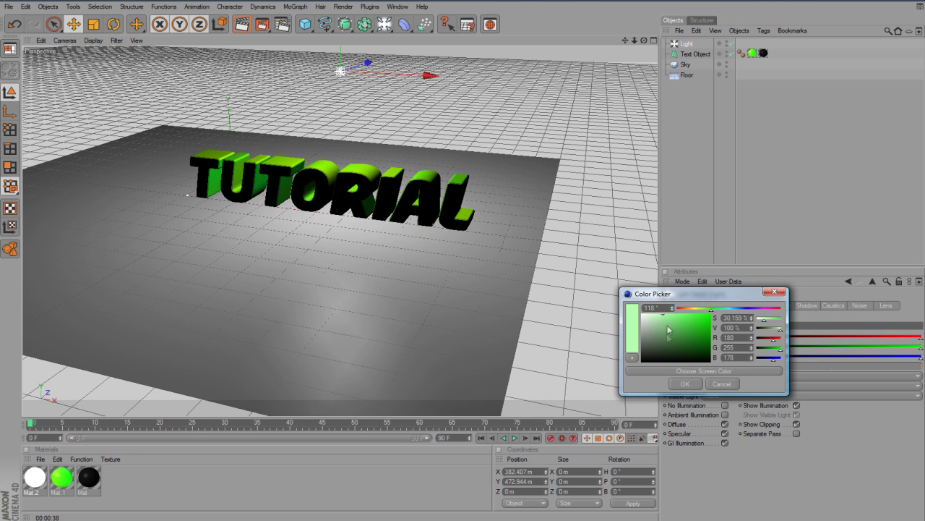
left_click(683, 383)
left_click_drag(788, 365, 834, 365)
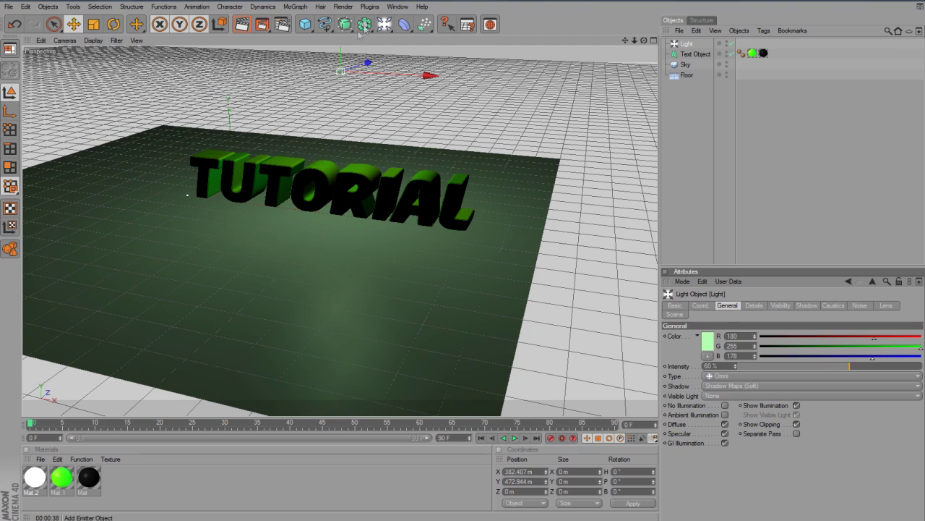
left_click_drag(333, 189, 335, 137, "alt")
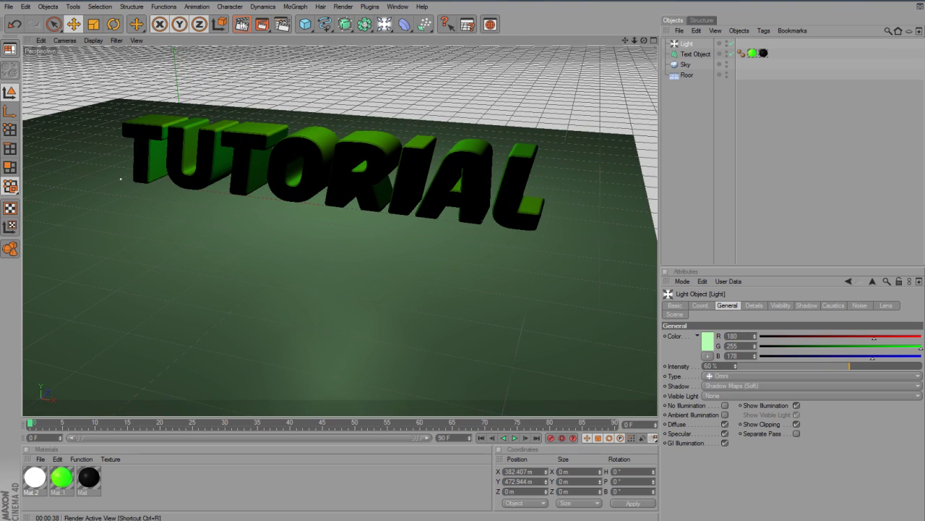
Render the active view lit by the pale green soft-shadowed light.
left_click(243, 24)
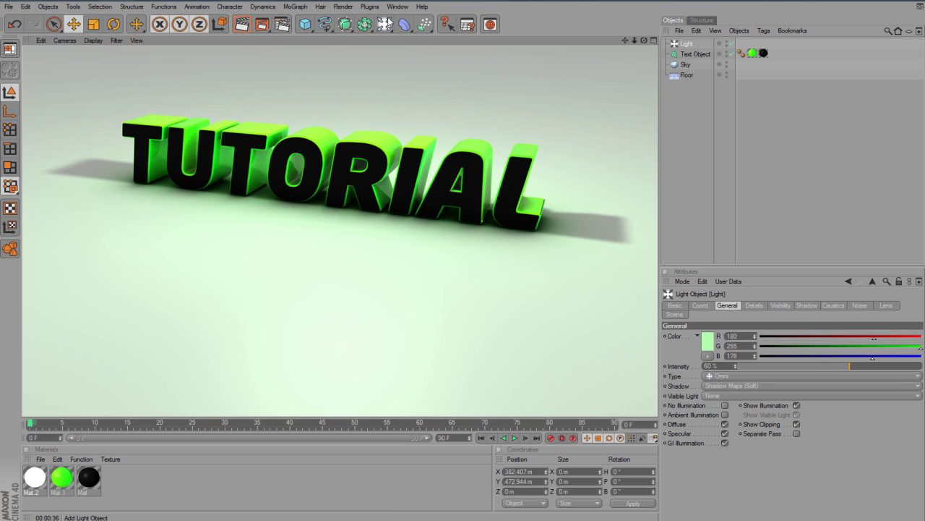
left_click(384, 24)
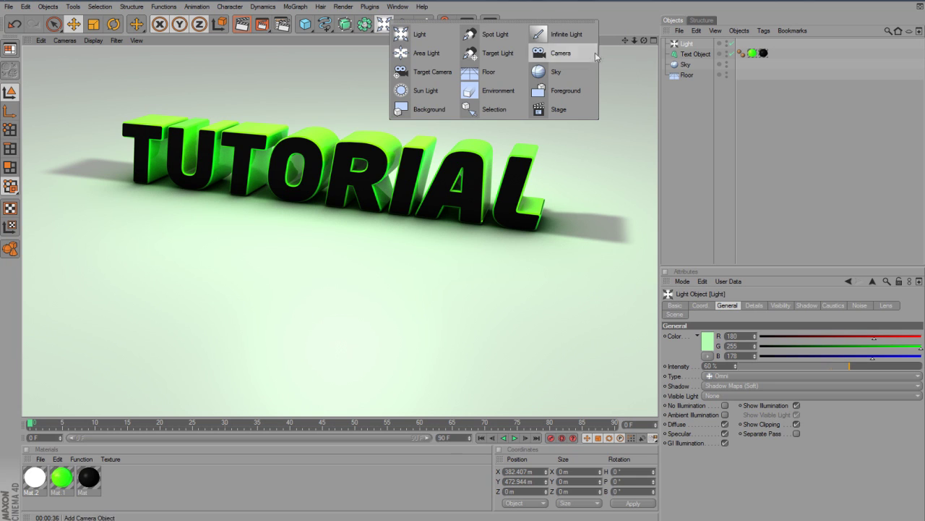
Add a Camera, look through it as the scene camera, and frame the TUTORIAL text.
left_click(575, 50)
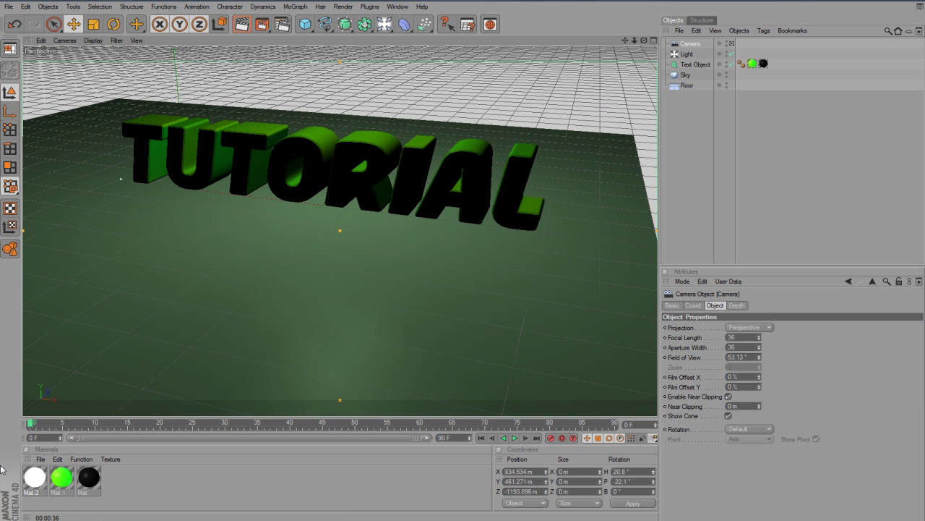
left_click(71, 42)
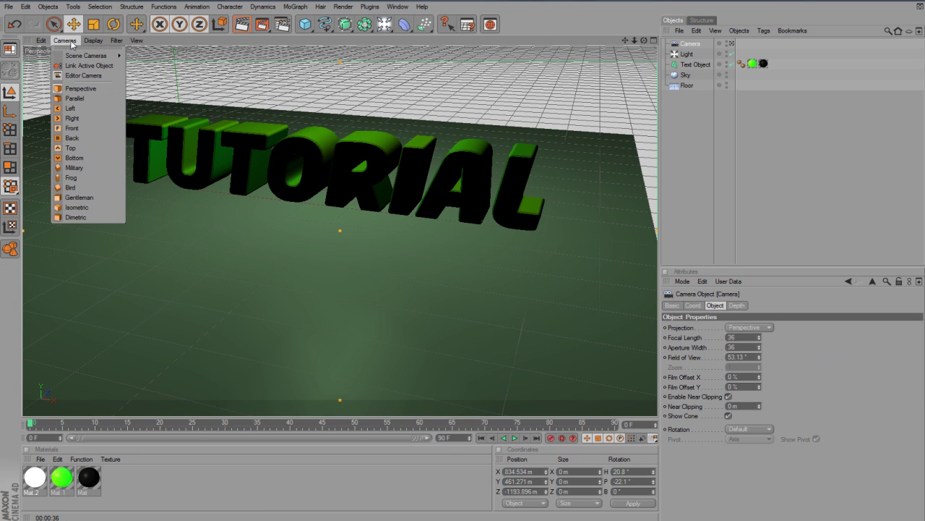
mouse_move(74, 55)
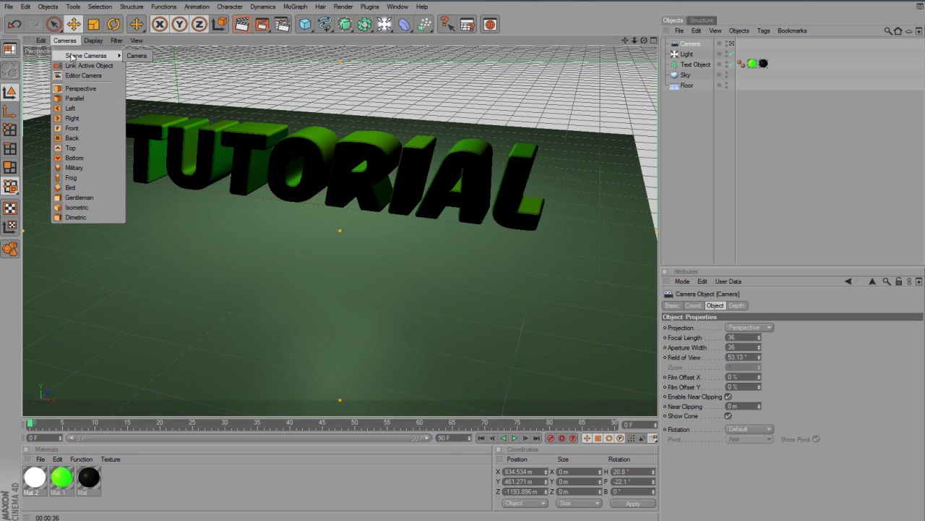
left_click(137, 56)
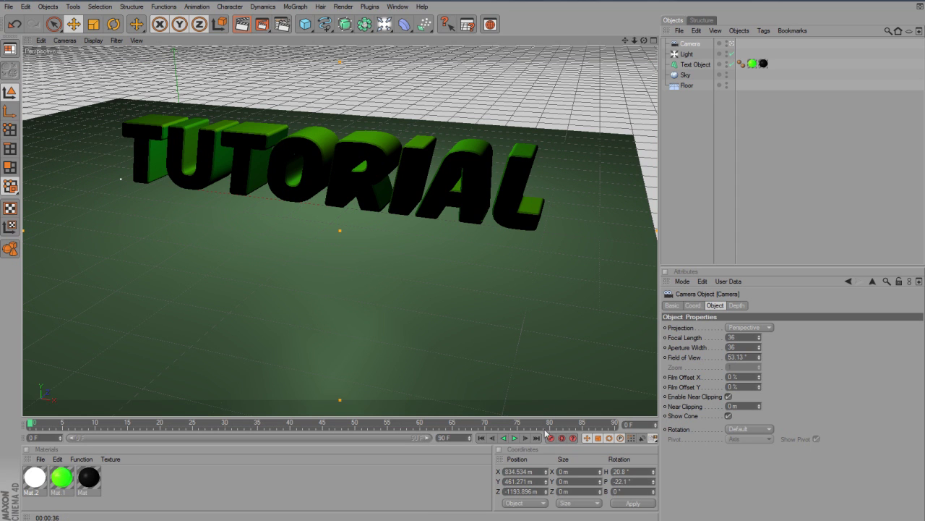
left_click_drag(644, 41, 554, 72)
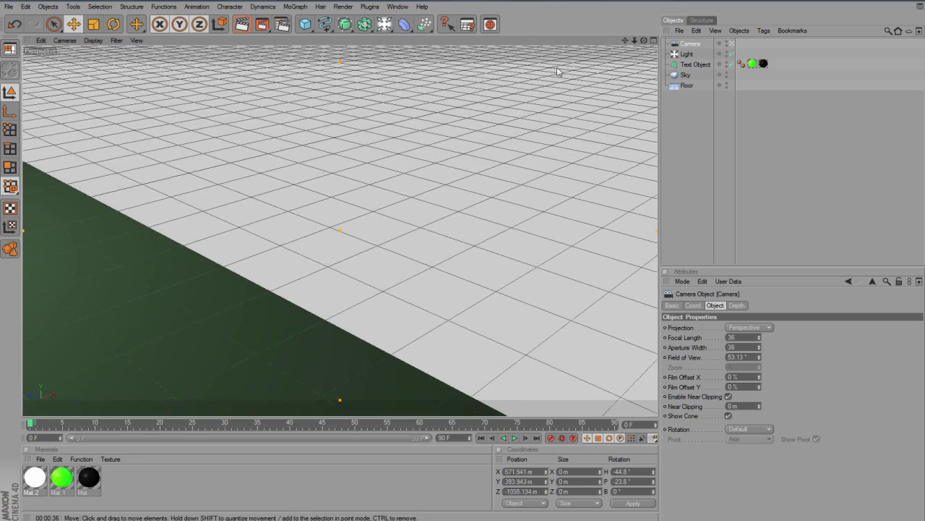
mouse_move(630, 42)
left_mouse_down()
mouse_move(499, 73)
mouse_move(616, 43)
left_mouse_up()
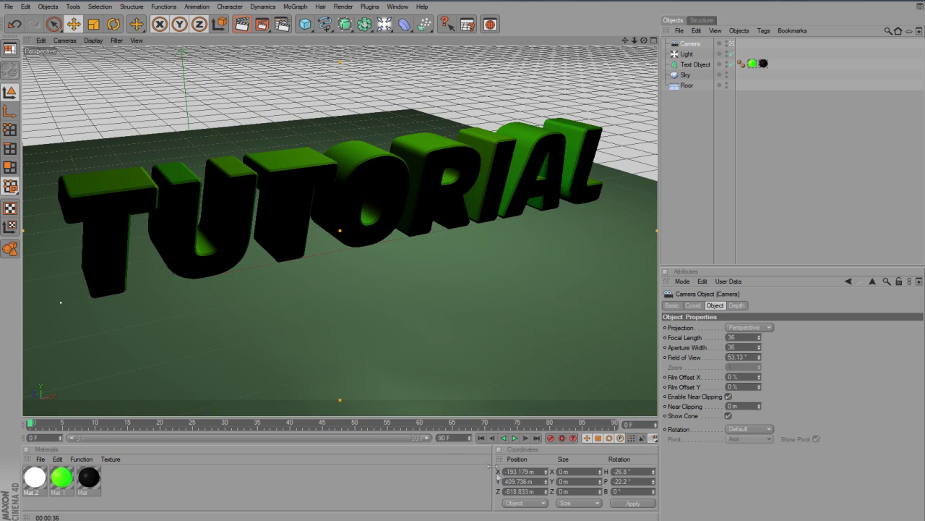
Keyframe the camera at frame 0, reposition it near frame 60, and play it back.
left_click(550, 439)
left_click_drag(31, 423, 420, 404)
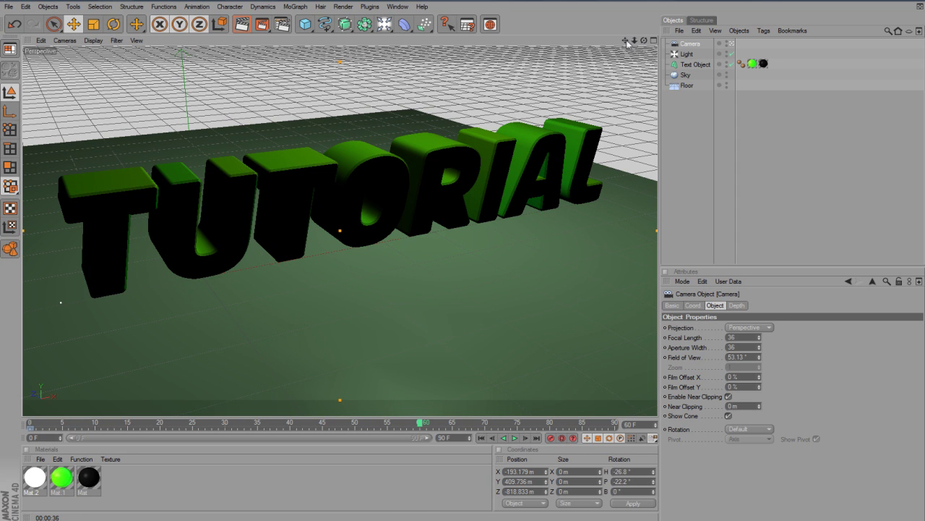
mouse_move(623, 41)
left_mouse_down()
mouse_move(652, 40)
mouse_move(618, 41)
mouse_move(624, 58)
left_mouse_up()
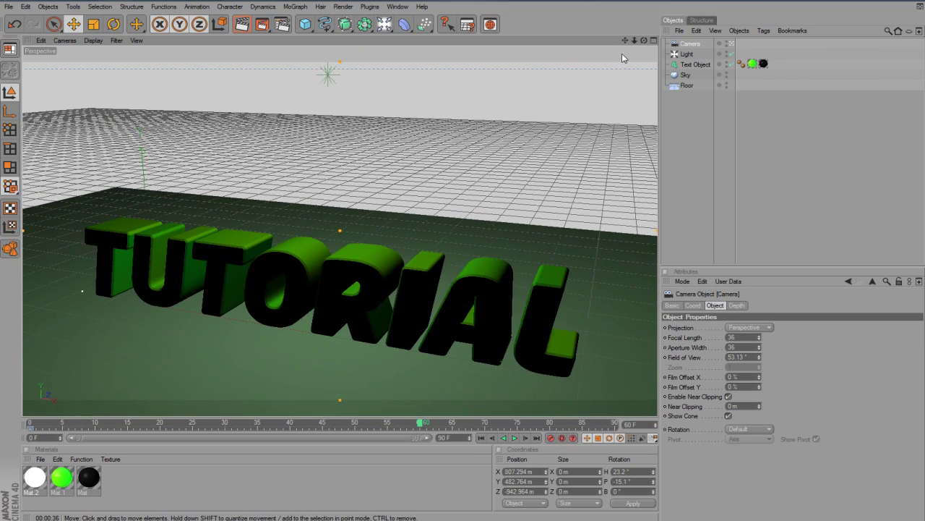
left_click(481, 438)
left_click(514, 438)
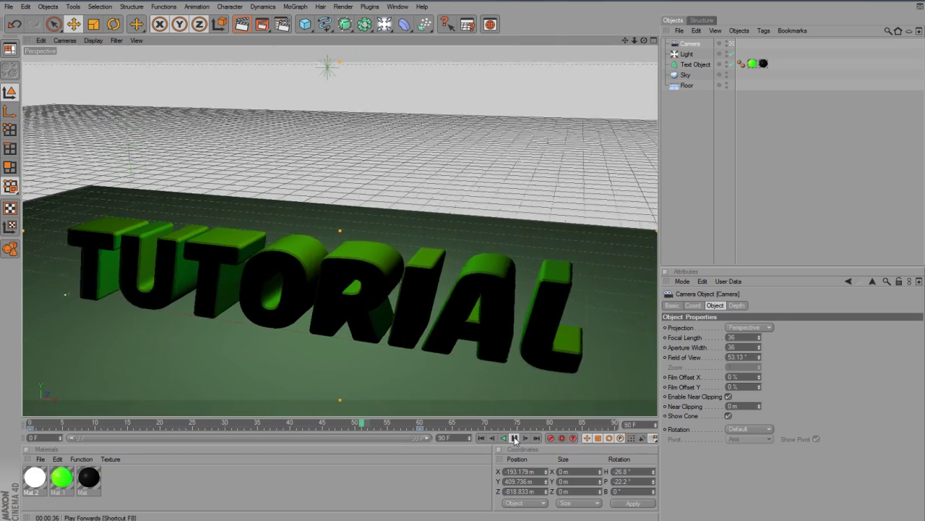
left_click(514, 438)
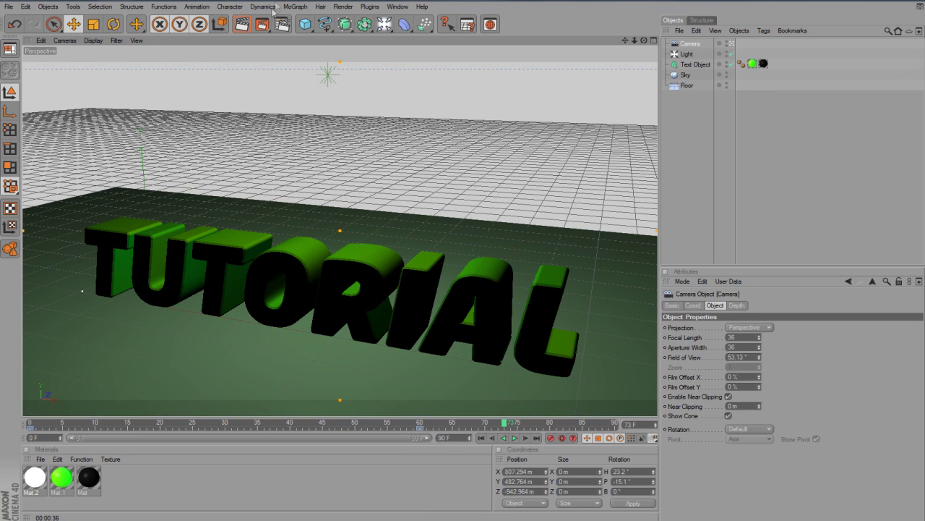
left_click(343, 6)
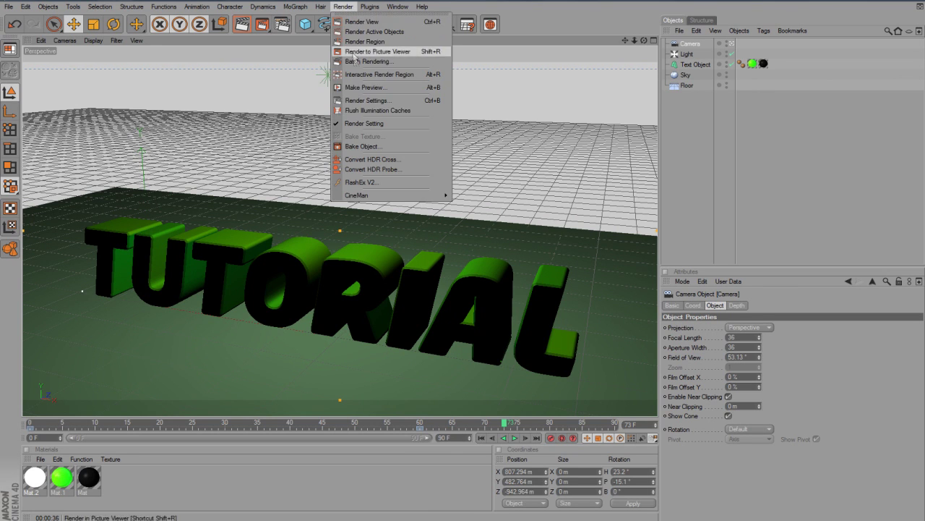
Set the render frame range to Manual, frames 0 to 60.
left_click(362, 103)
left_click(187, 22)
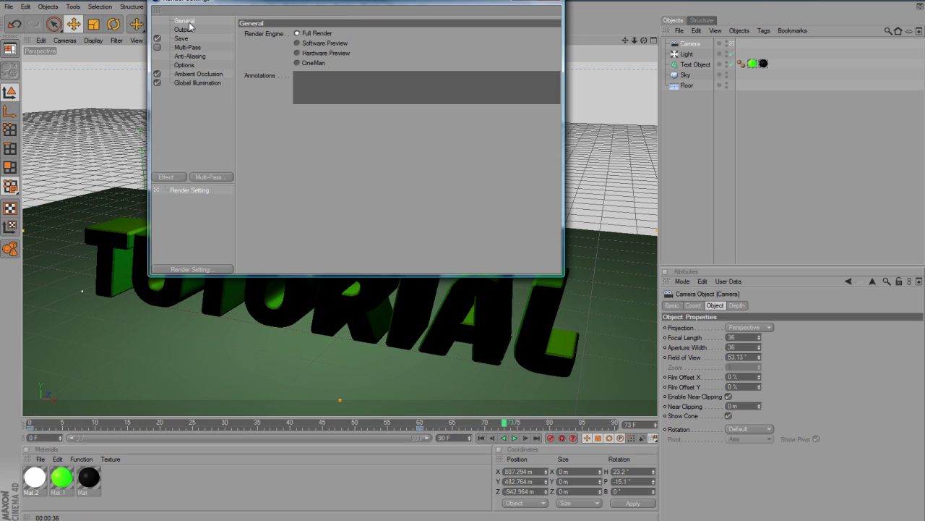
left_click(187, 30)
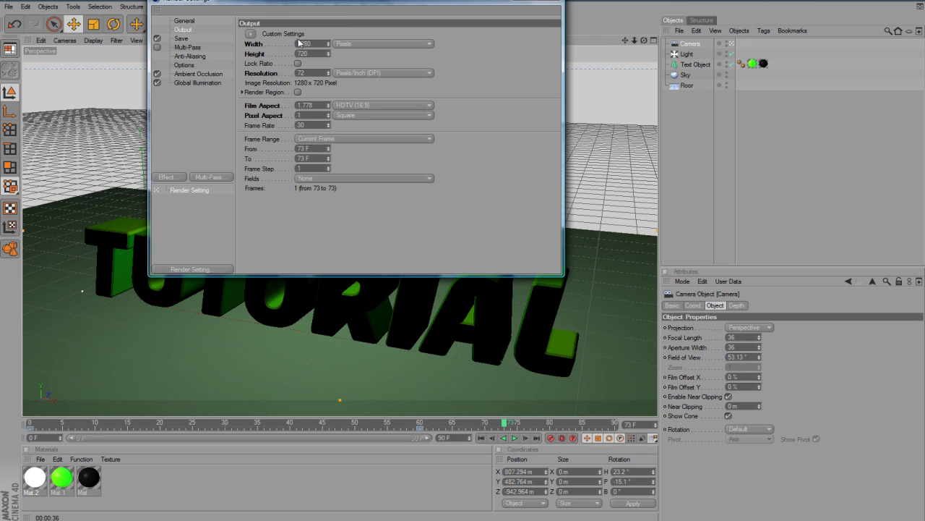
left_click(321, 140)
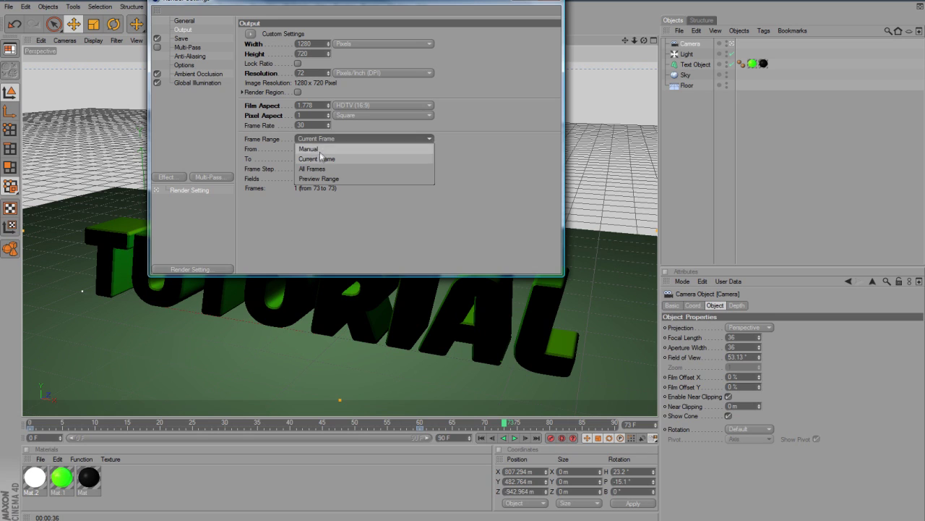
left_click(316, 148)
key("Tab")
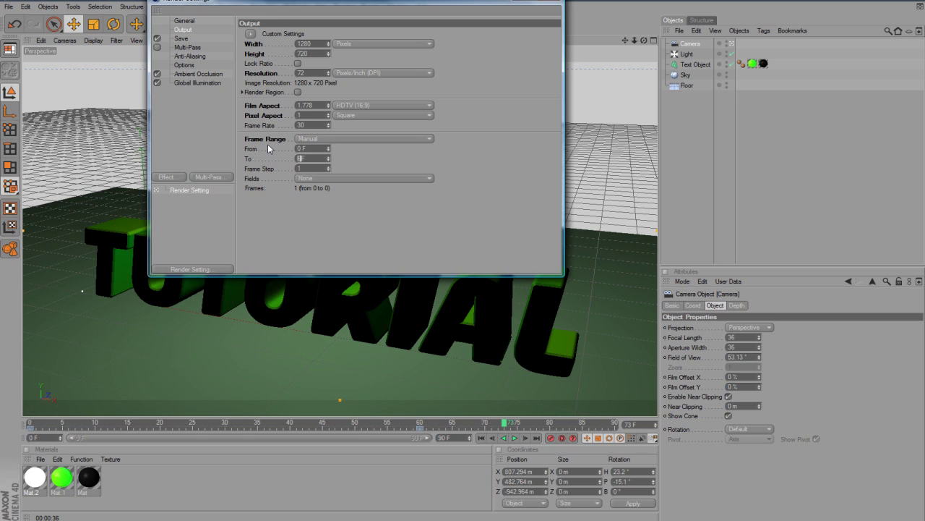
type("60")
Set the Save format to QuickTime Movie, cancelling the save-location picker.
left_click(187, 40)
left_click(313, 63)
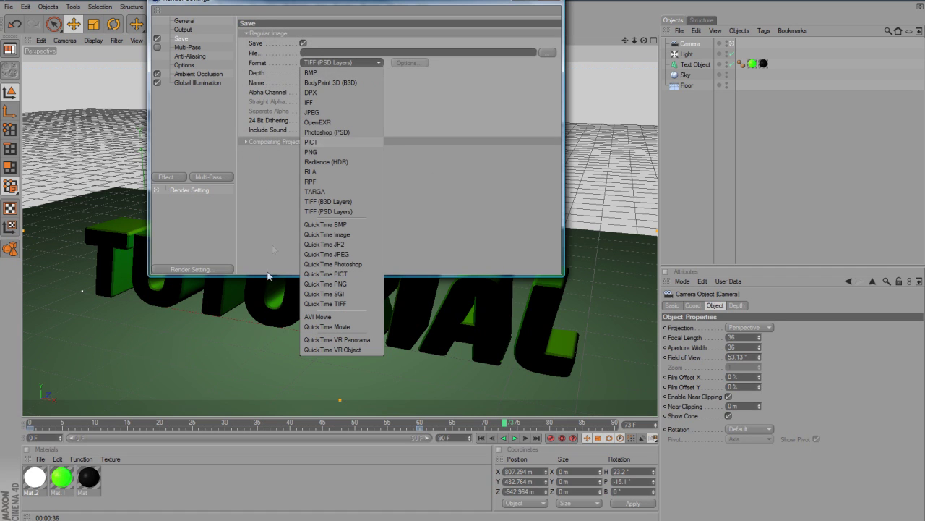
left_click(309, 327)
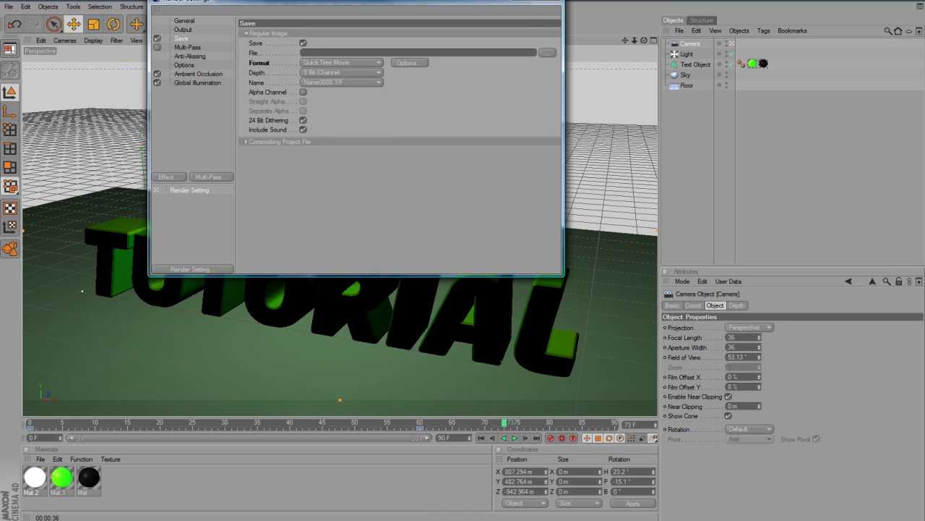
left_click(547, 52)
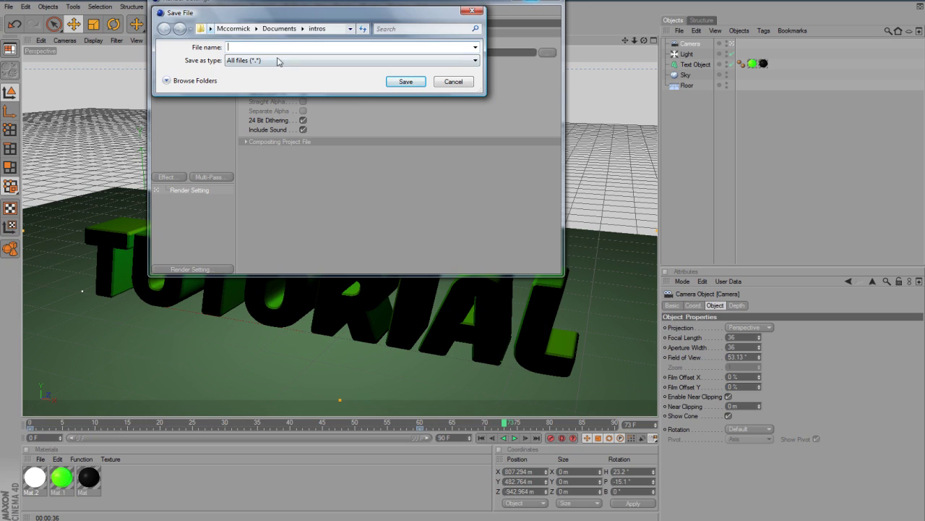
key("Tab")
left_click(454, 82)
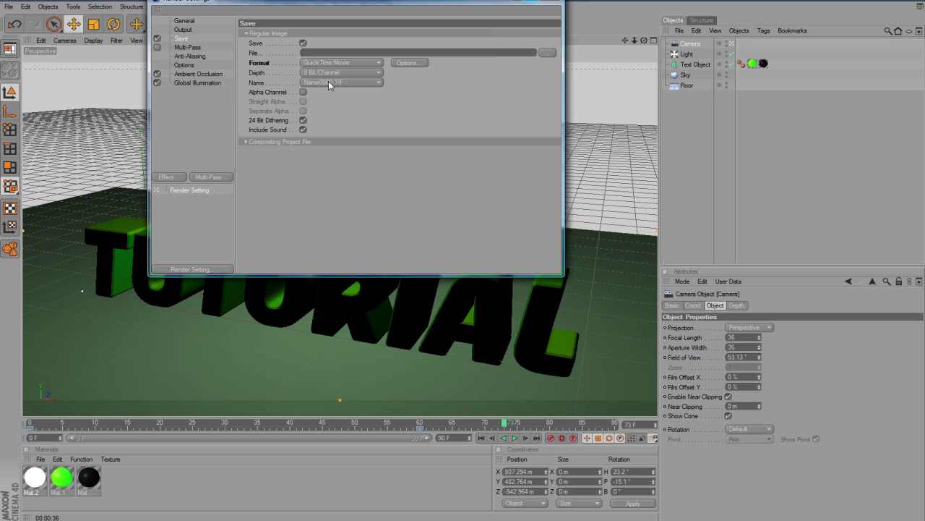
Review the Multi-Pass and Anti-Aliasing pages, then close Render Settings.
left_click(186, 48)
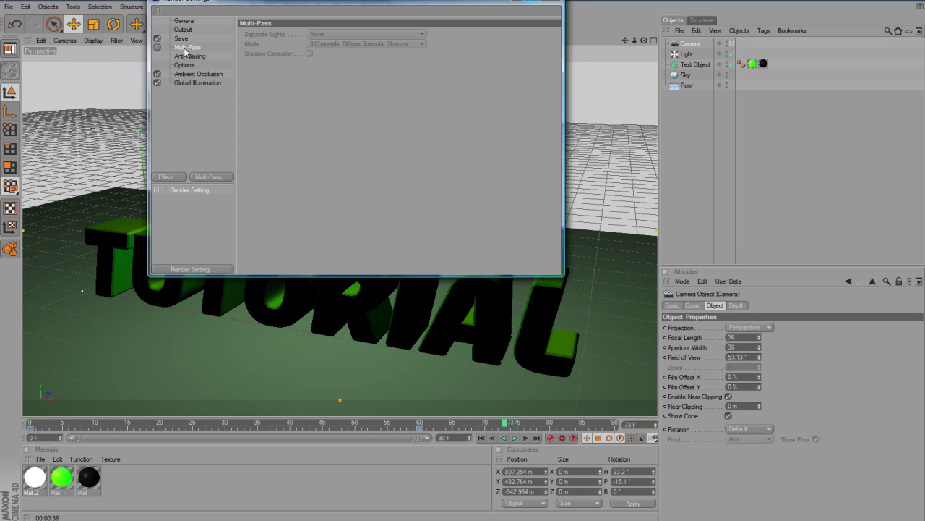
left_click(186, 57)
left_click(184, 65)
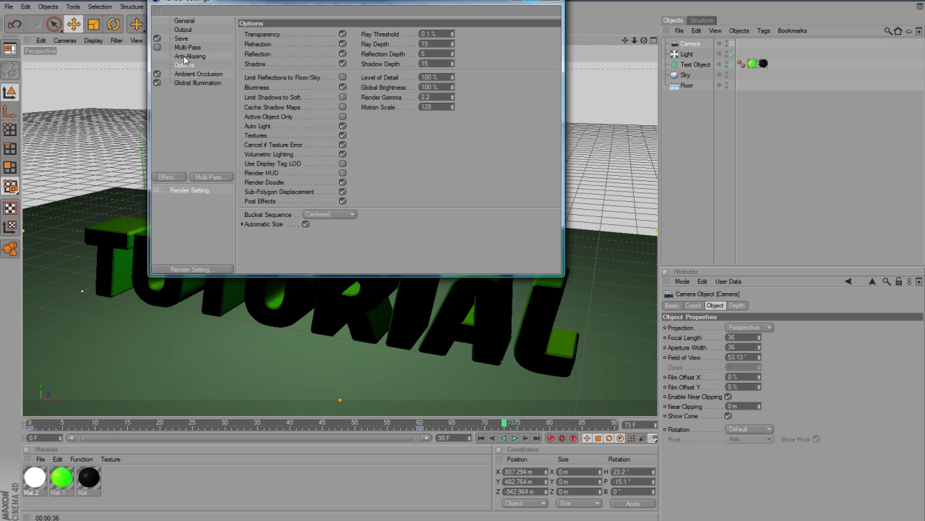
left_click(185, 57)
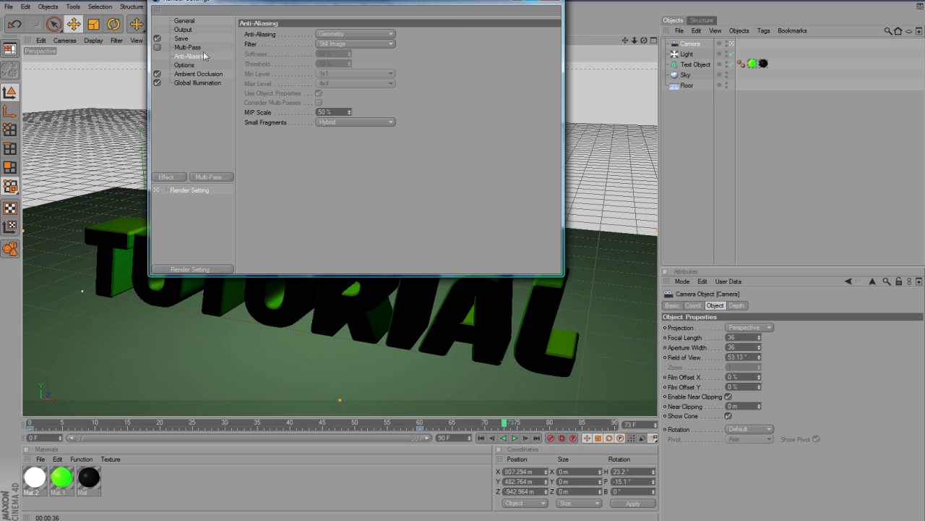
left_click(189, 48)
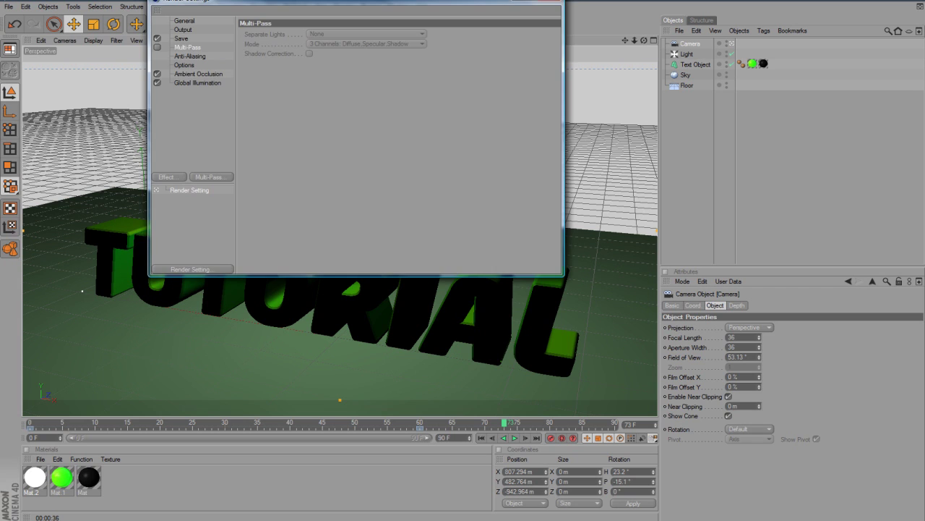
key("alt+F4")
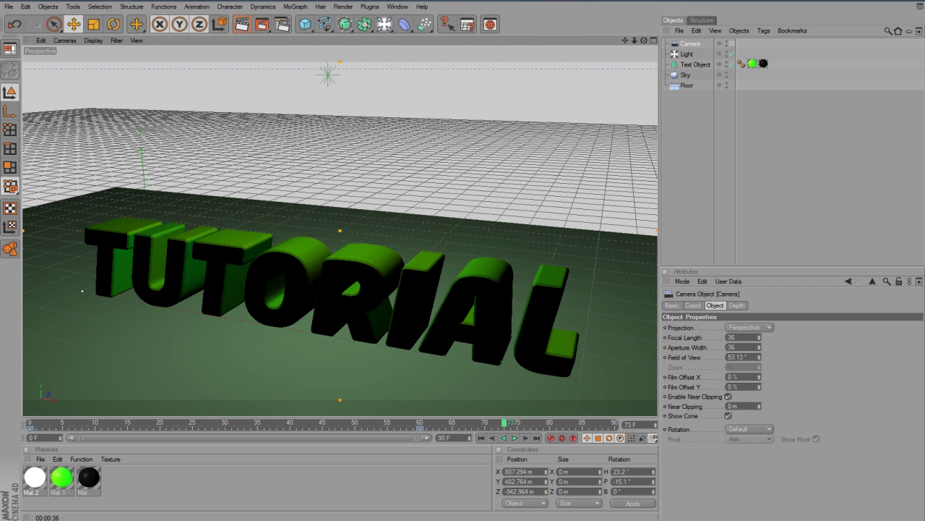
left_click(262, 24)
left_click(358, 58)
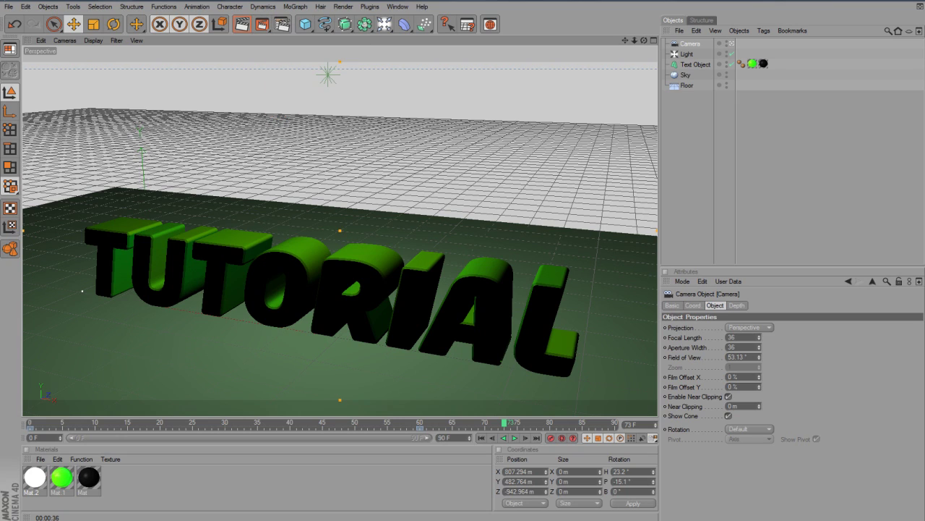